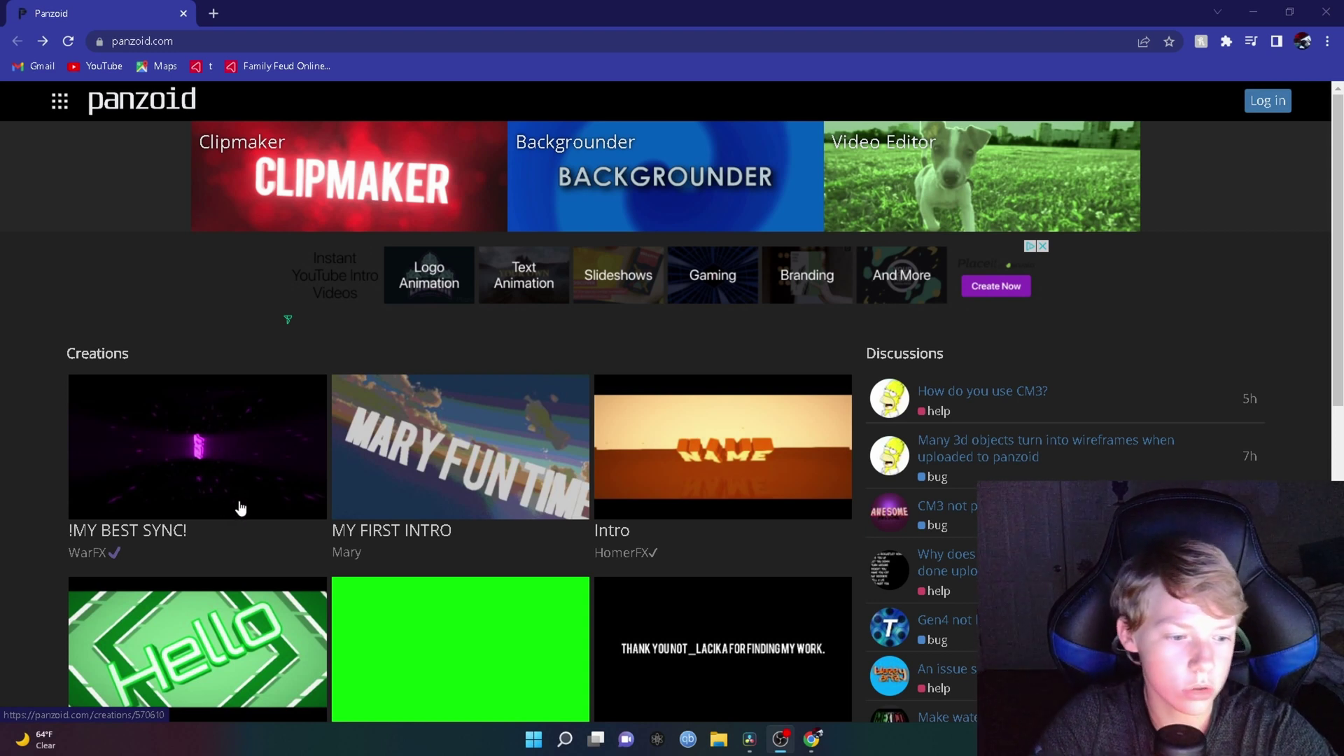
- Look at the !MY BEST SYNC! creation, then return and show the Top creations list
{"action": "left_click", "coordinate": [184, 485]}
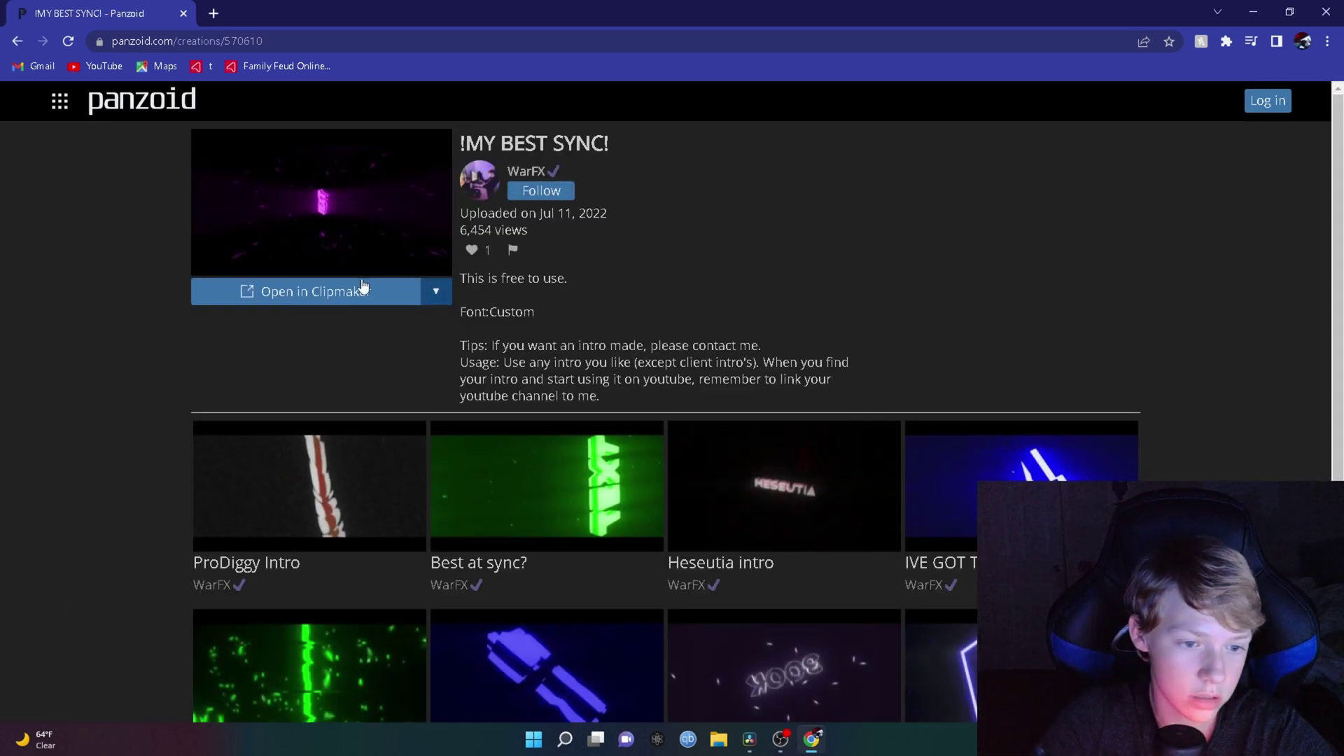
{"action": "left_click", "coordinate": [14, 42]}
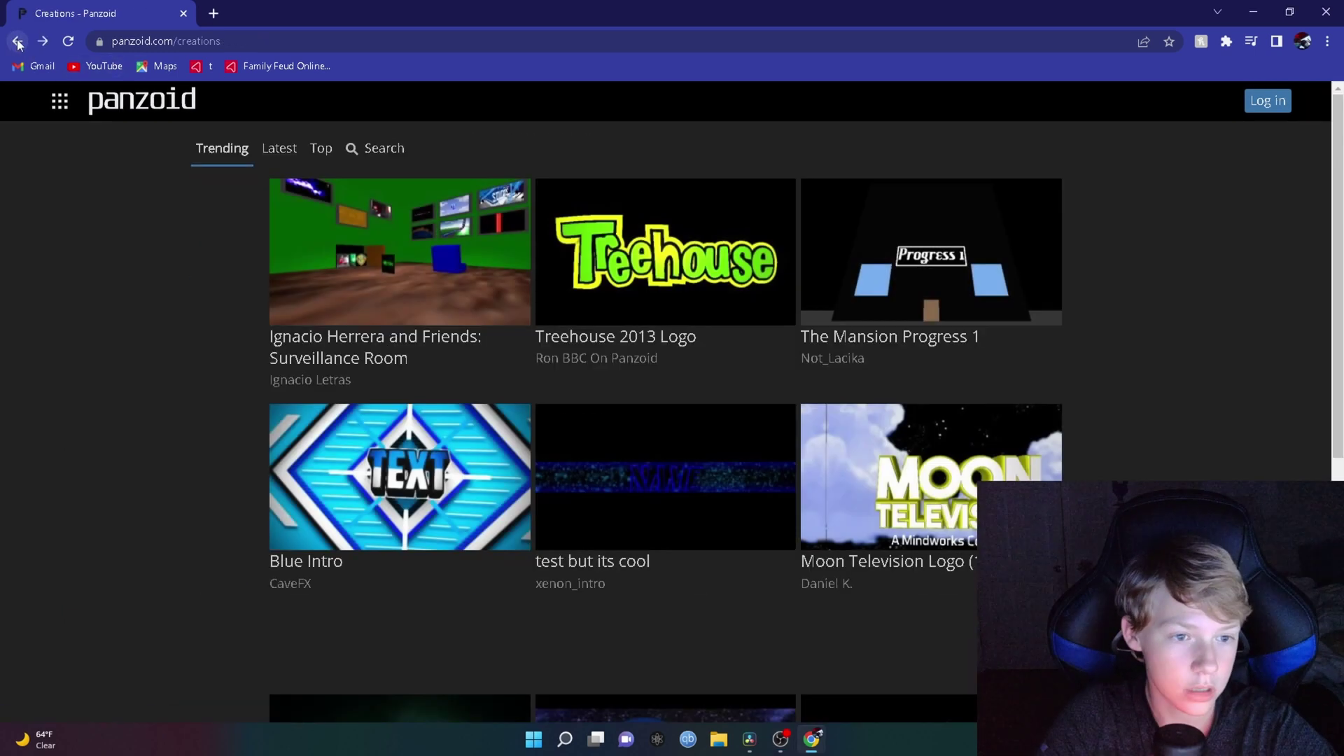
{"action": "left_click", "coordinate": [319, 150]}
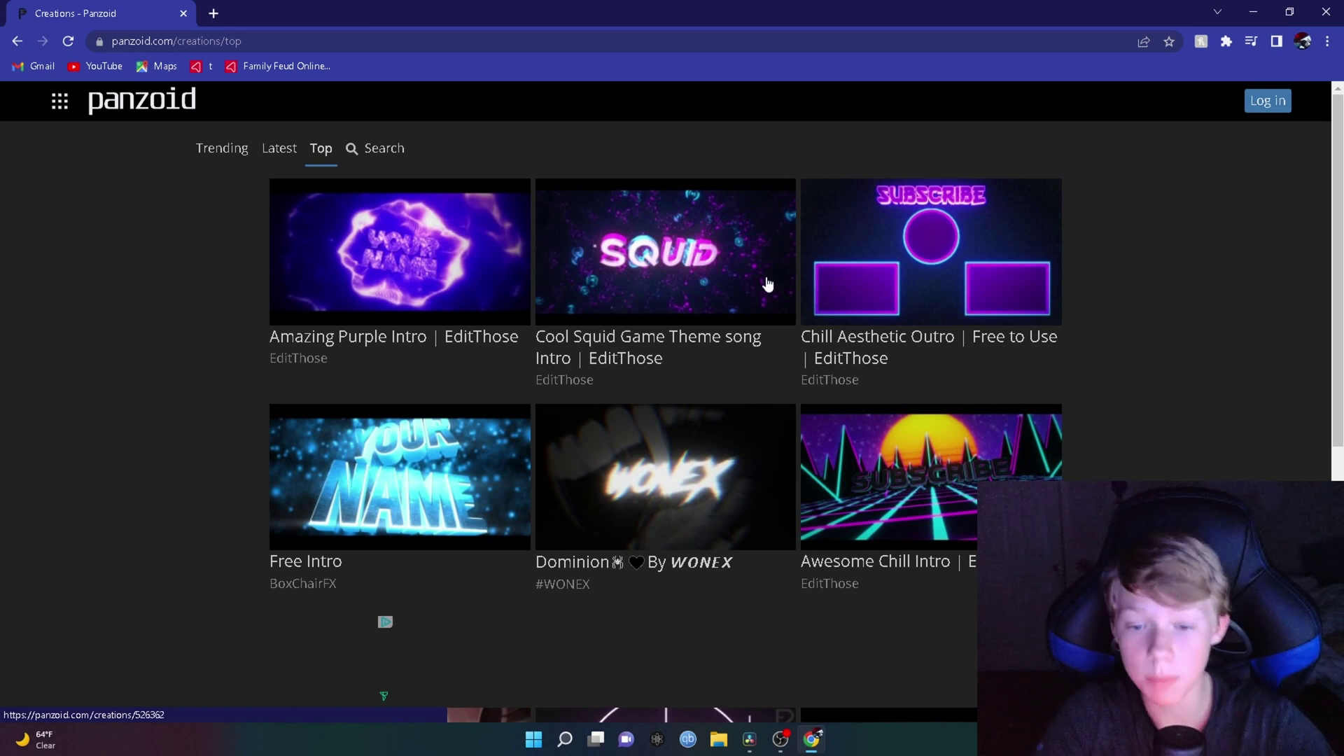
- Scroll the Top list and open the Dominion By WONEX intro's page
{"action": "scroll", "coordinate": [751, 275], "scroll_direction": "down", "scroll_amount": 15}
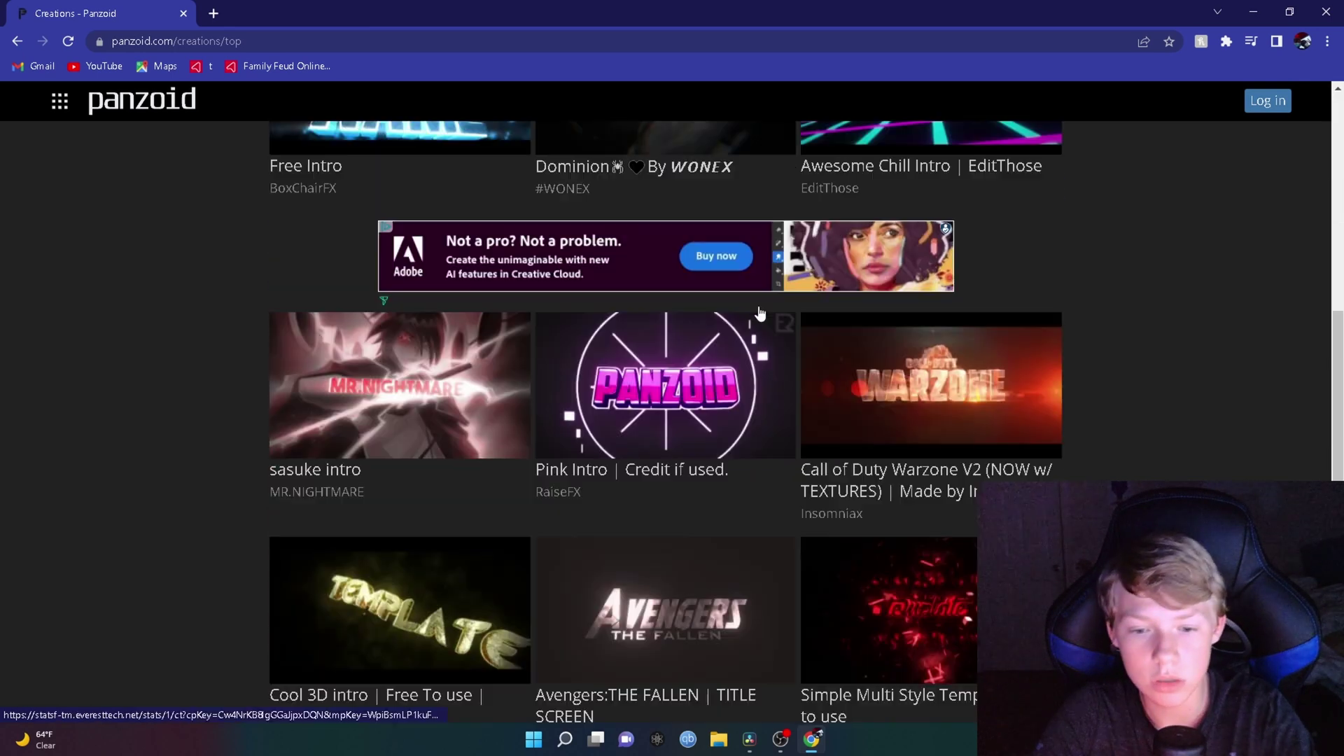
{"action": "scroll", "coordinate": [730, 357], "scroll_direction": "down", "scroll_amount": 2}
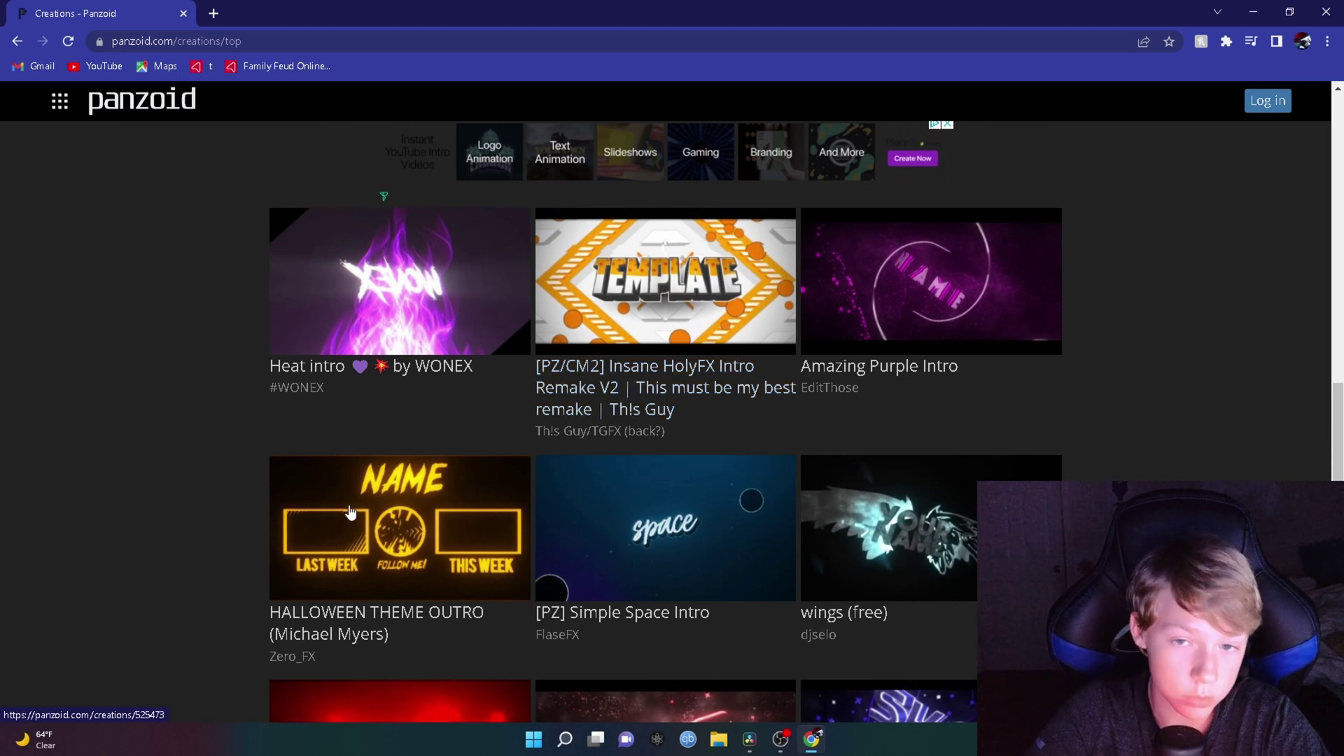
{"action": "scroll", "coordinate": [489, 487], "scroll_direction": "down", "scroll_amount": 10}
{"action": "scroll", "coordinate": [489, 486], "scroll_direction": "up", "scroll_amount": 12}
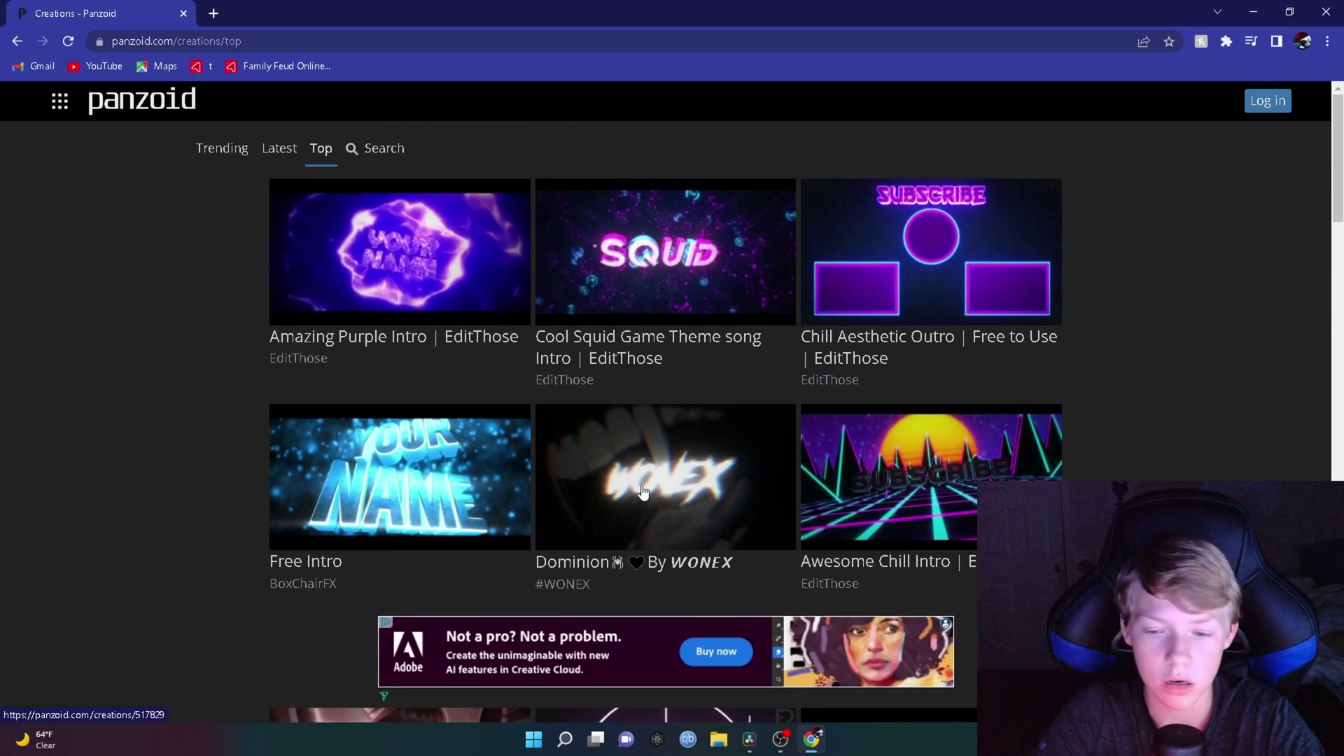
{"action": "left_click", "coordinate": [700, 493]}
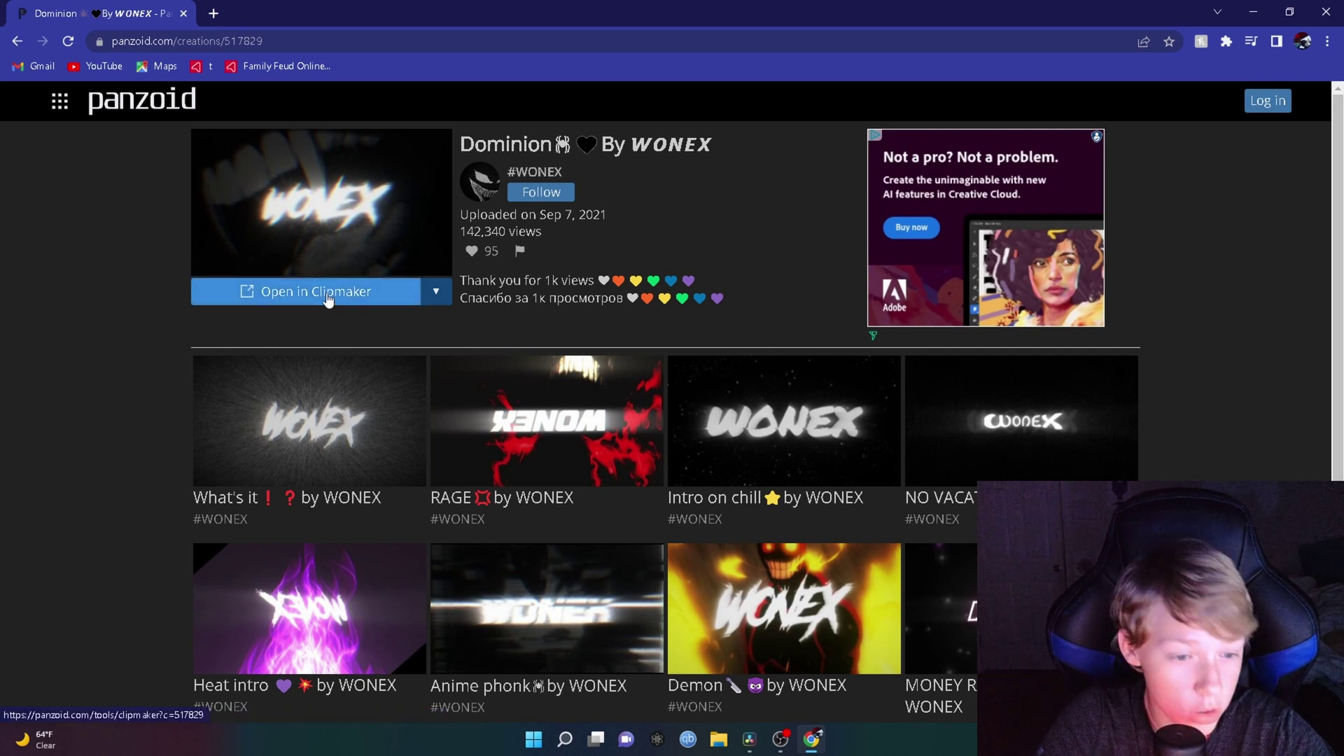
- Open the Dominion intro in Clipmaker and set the preview to full render
{"action": "left_click", "coordinate": [328, 299]}
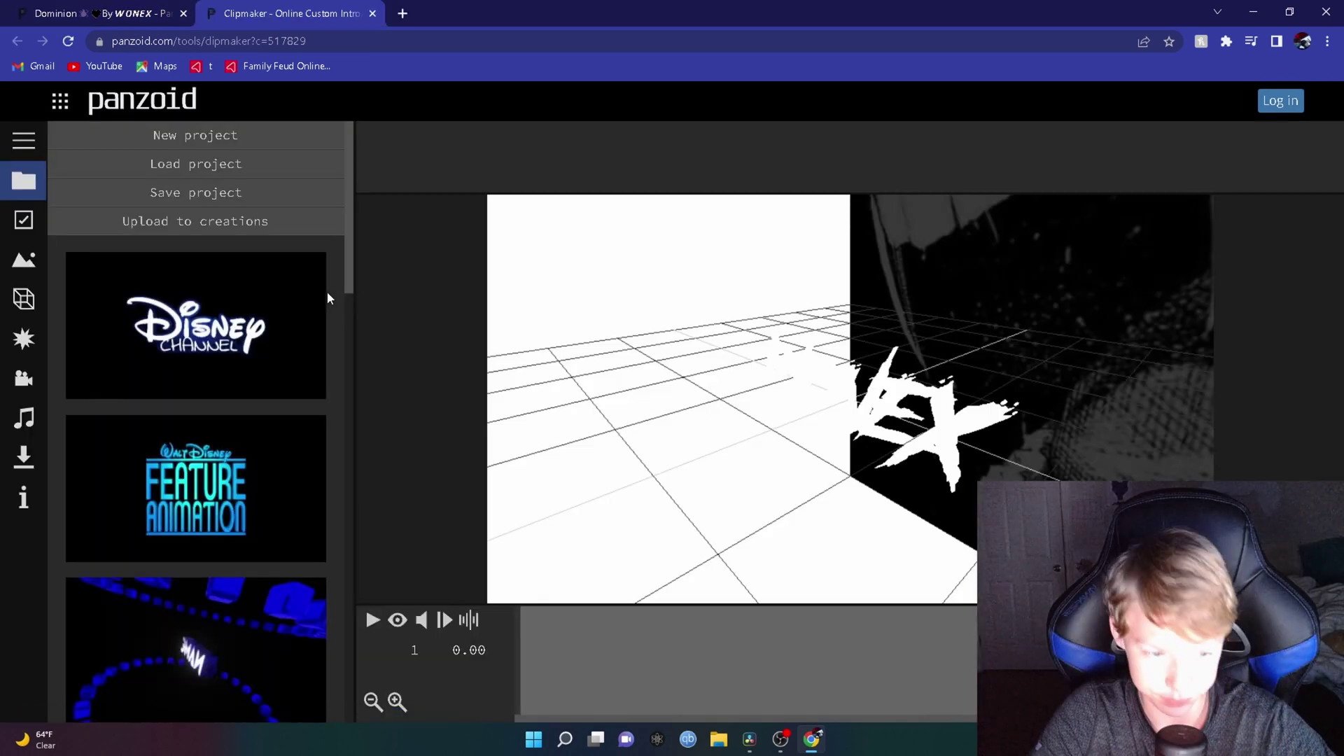
{"action": "left_click", "coordinate": [394, 621]}
{"action": "left_click", "coordinate": [394, 621]}
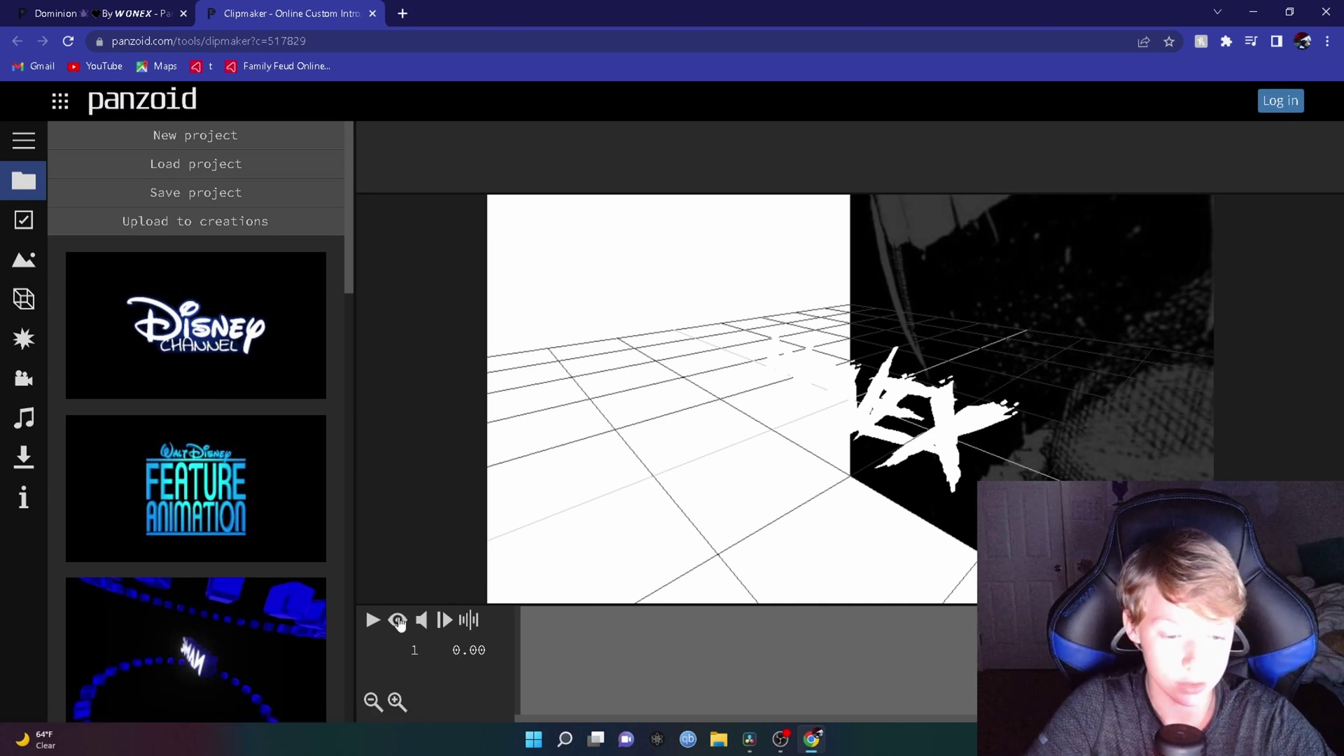
- Play the intro preview and pause it at 0.77 s
{"action": "left_click", "coordinate": [371, 616]}
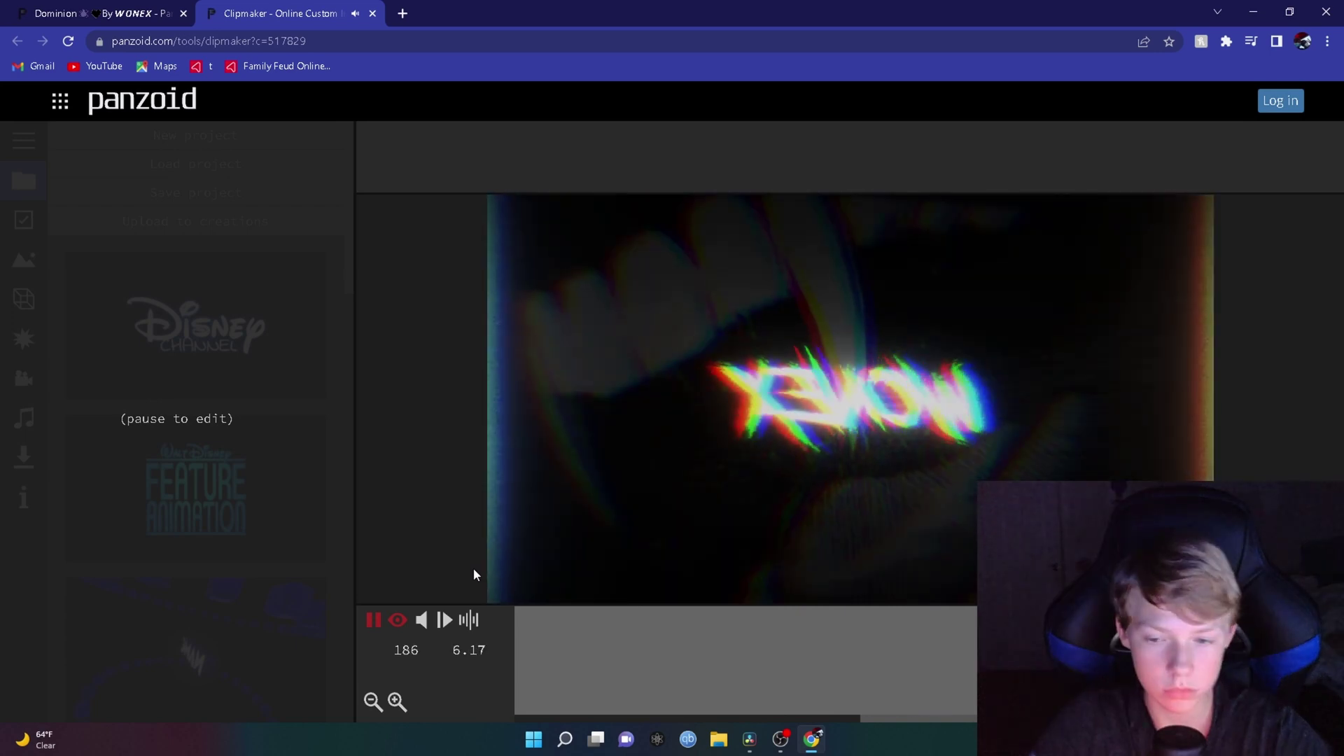
{"action": "left_click", "coordinate": [371, 621]}
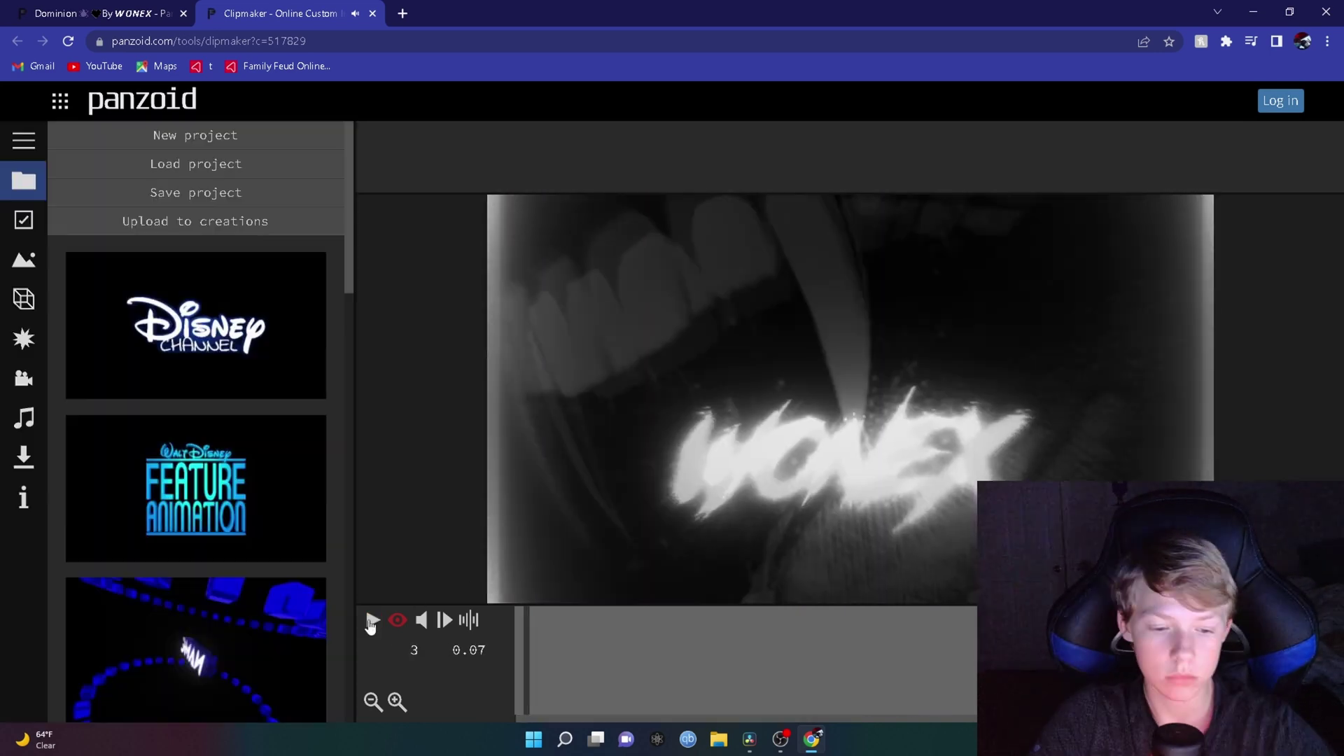
{"action": "left_click", "coordinate": [372, 622]}
{"action": "left_click", "coordinate": [373, 621]}
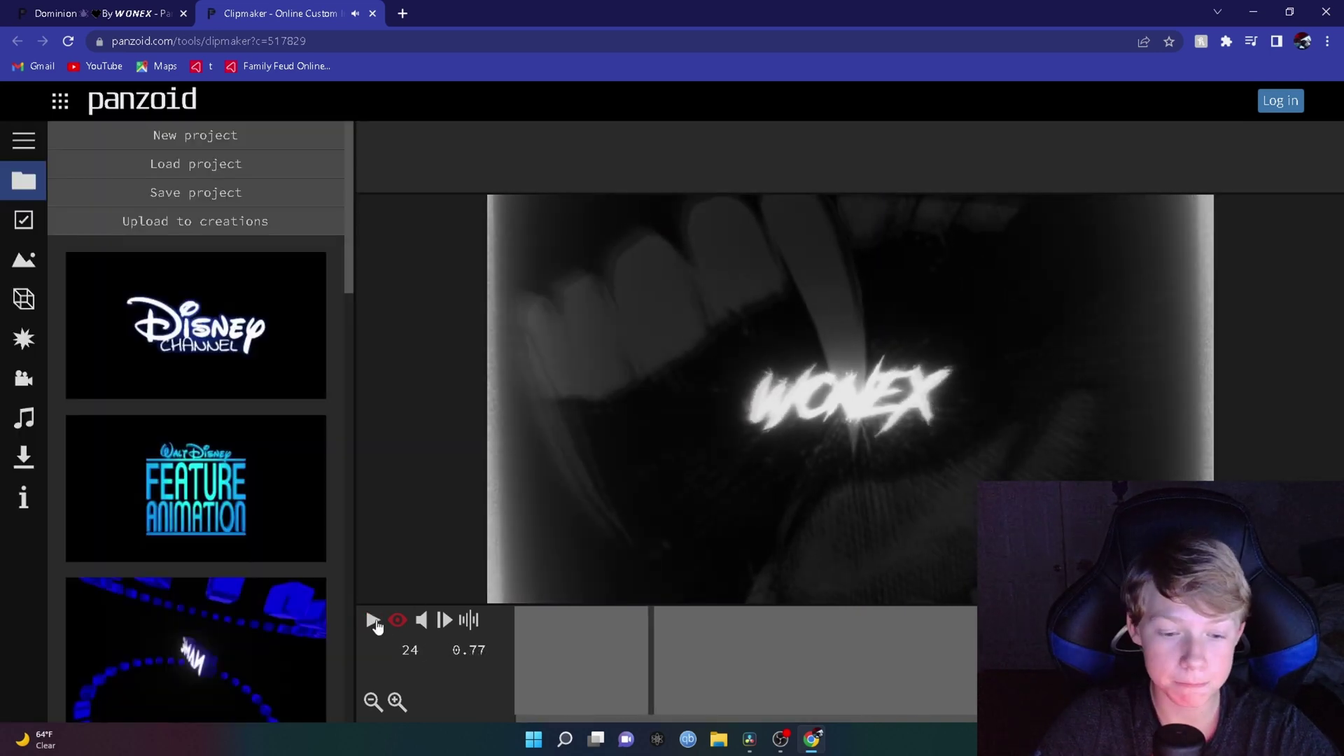
- Replace the 3D text object's wording WONEX with 'strix'
{"action": "left_click", "coordinate": [26, 301]}
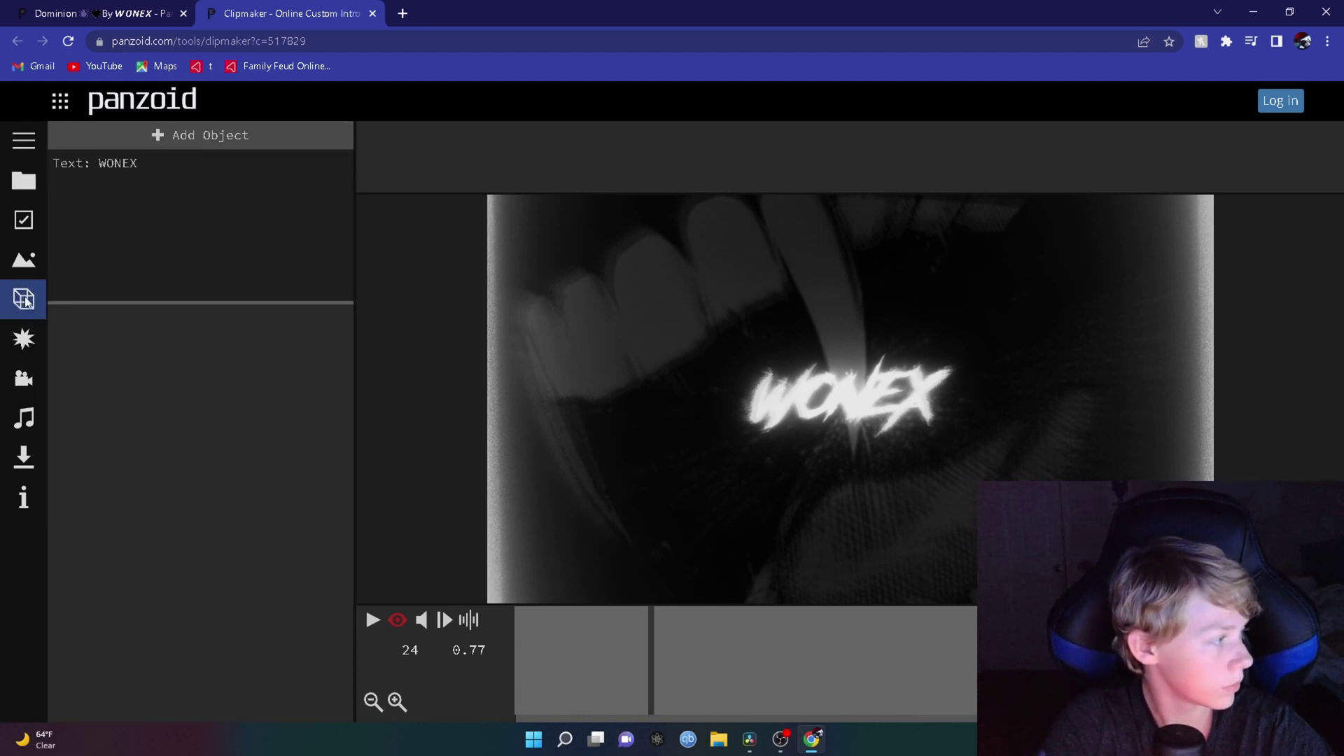
{"action": "left_click", "coordinate": [142, 164]}
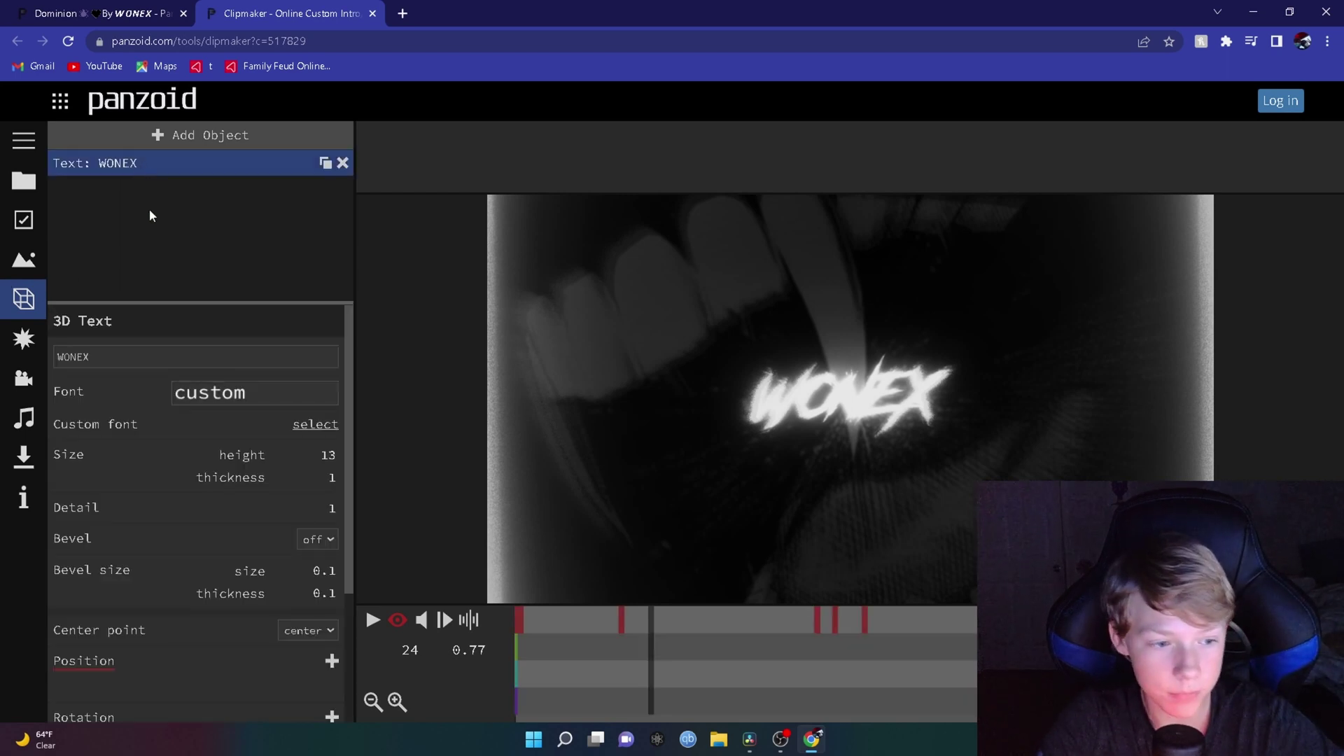
{"action": "left_click_drag", "start_coordinate": [107, 356], "coordinate": [65, 358]}
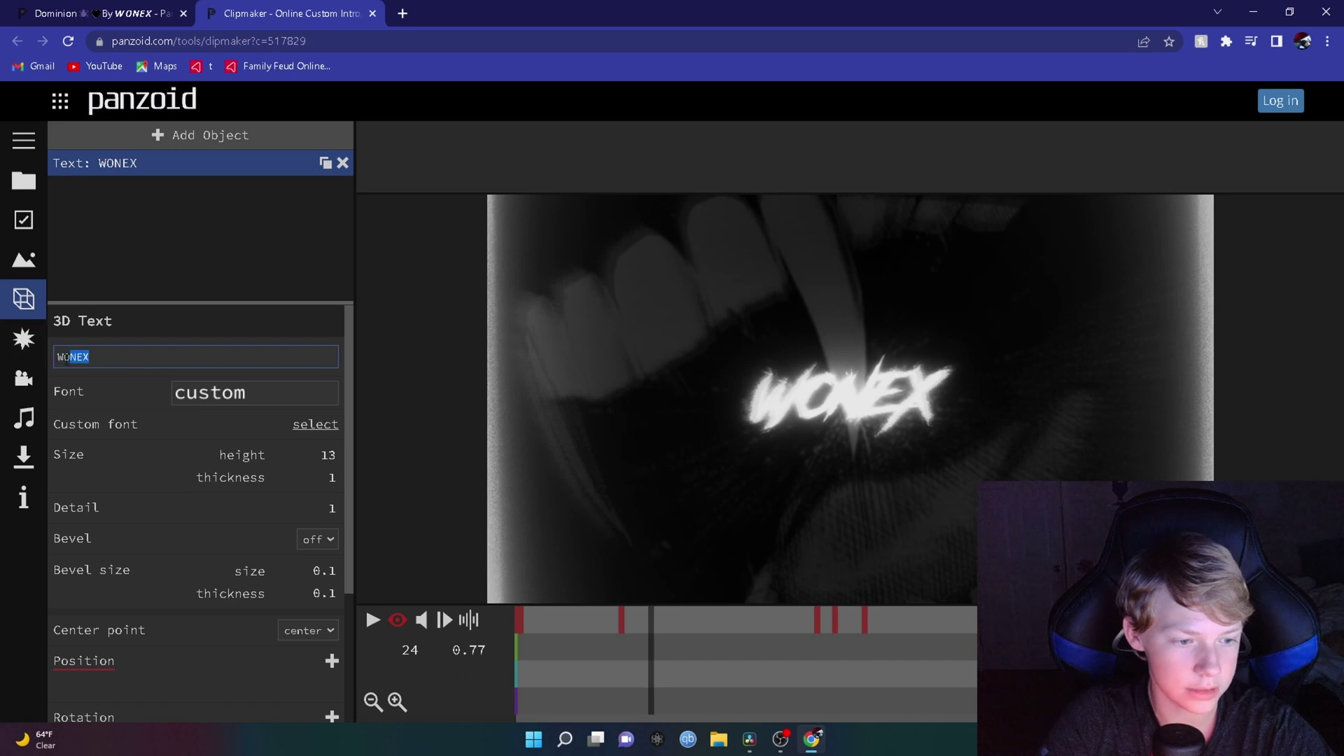
{"action": "key", "text": "BackSpace"}
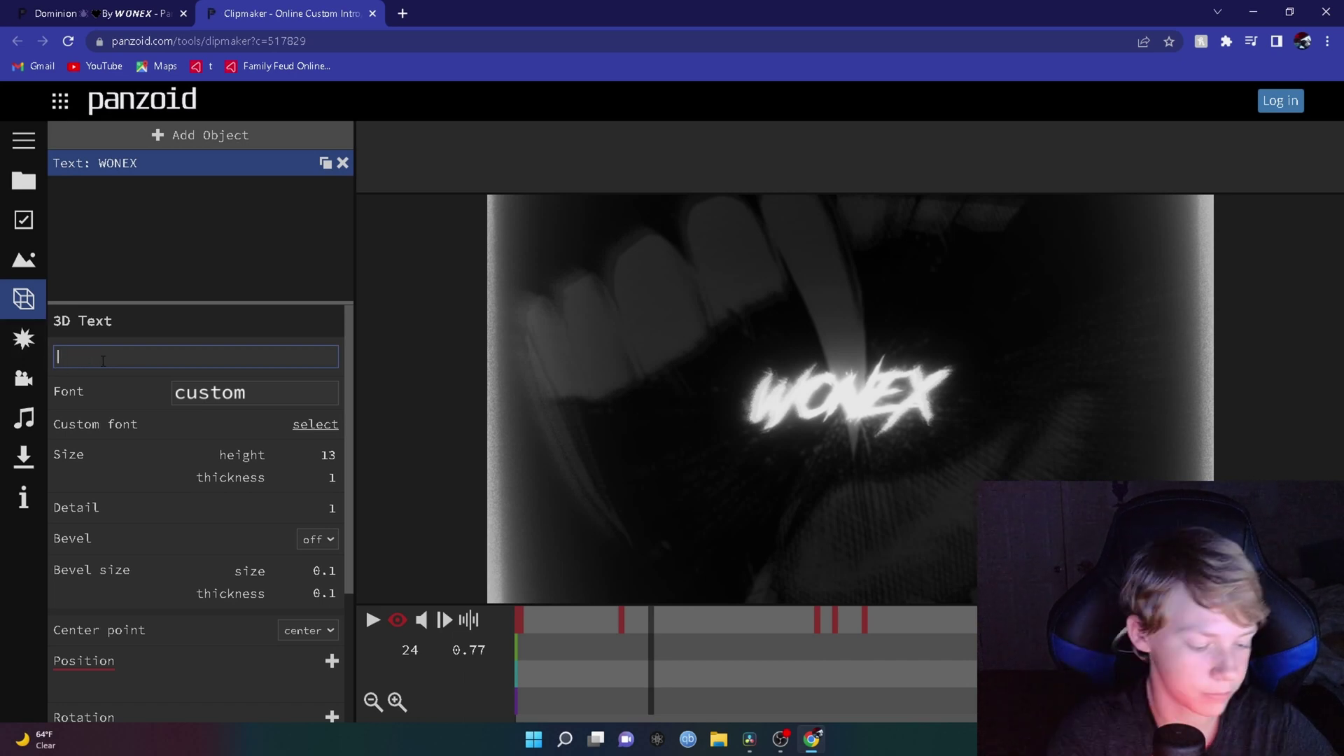
{"action": "type", "text": "str"}
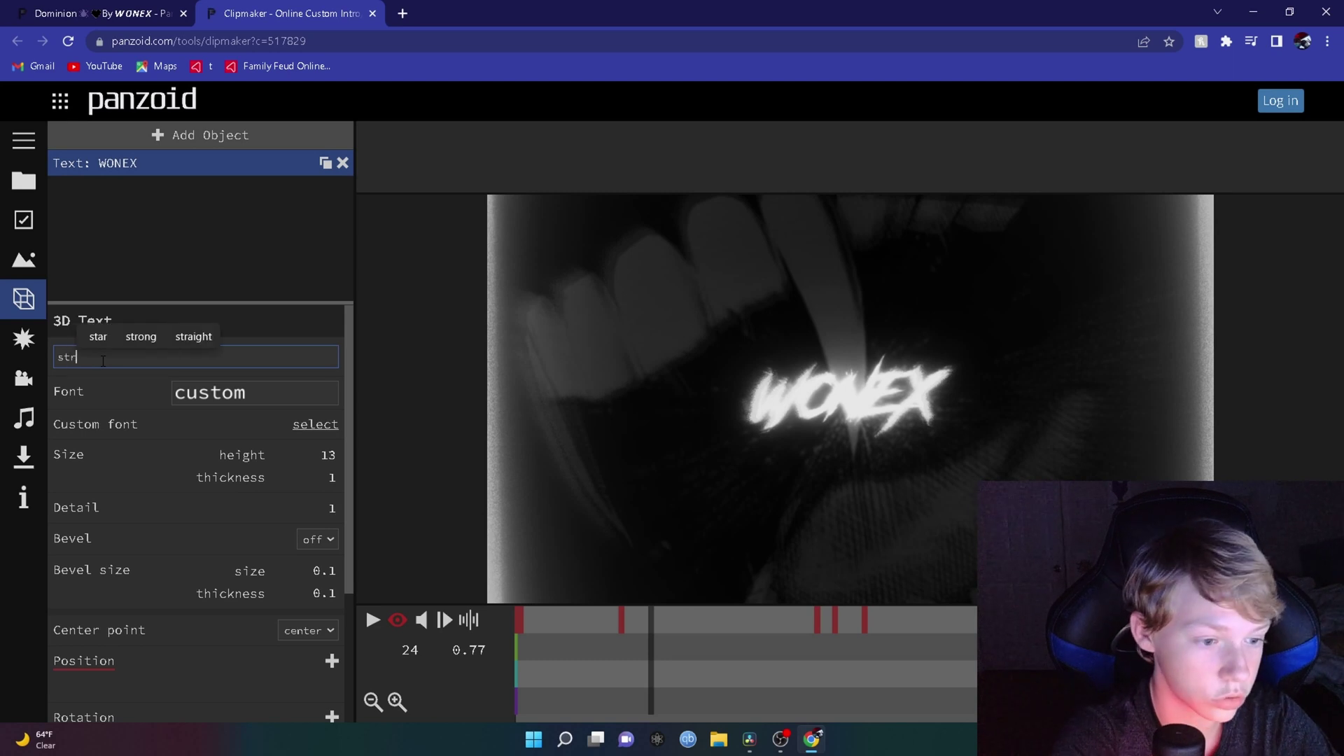
{"action": "type", "text": "ix"}
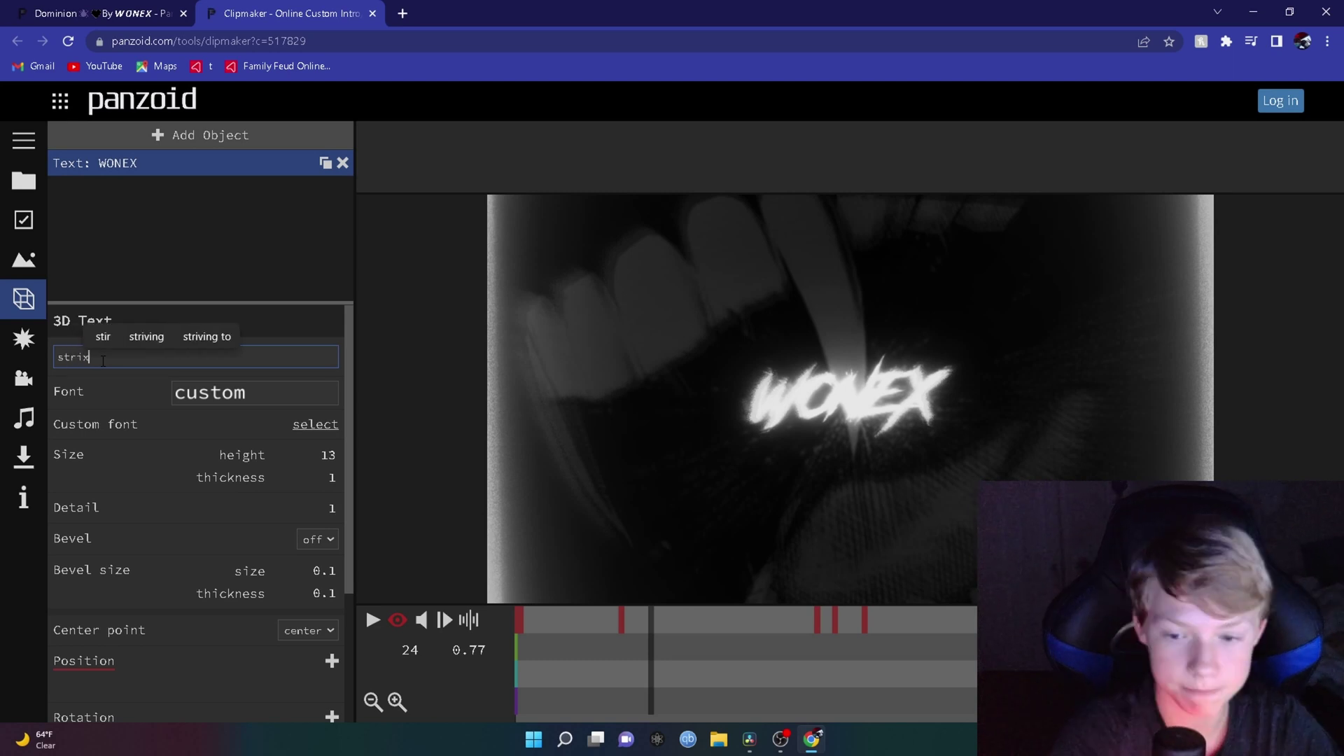
- Set the strix text's font to THE BOLD FONT and play the intro
{"action": "left_click", "coordinate": [219, 401]}
{"action": "left_click", "coordinate": [245, 555]}
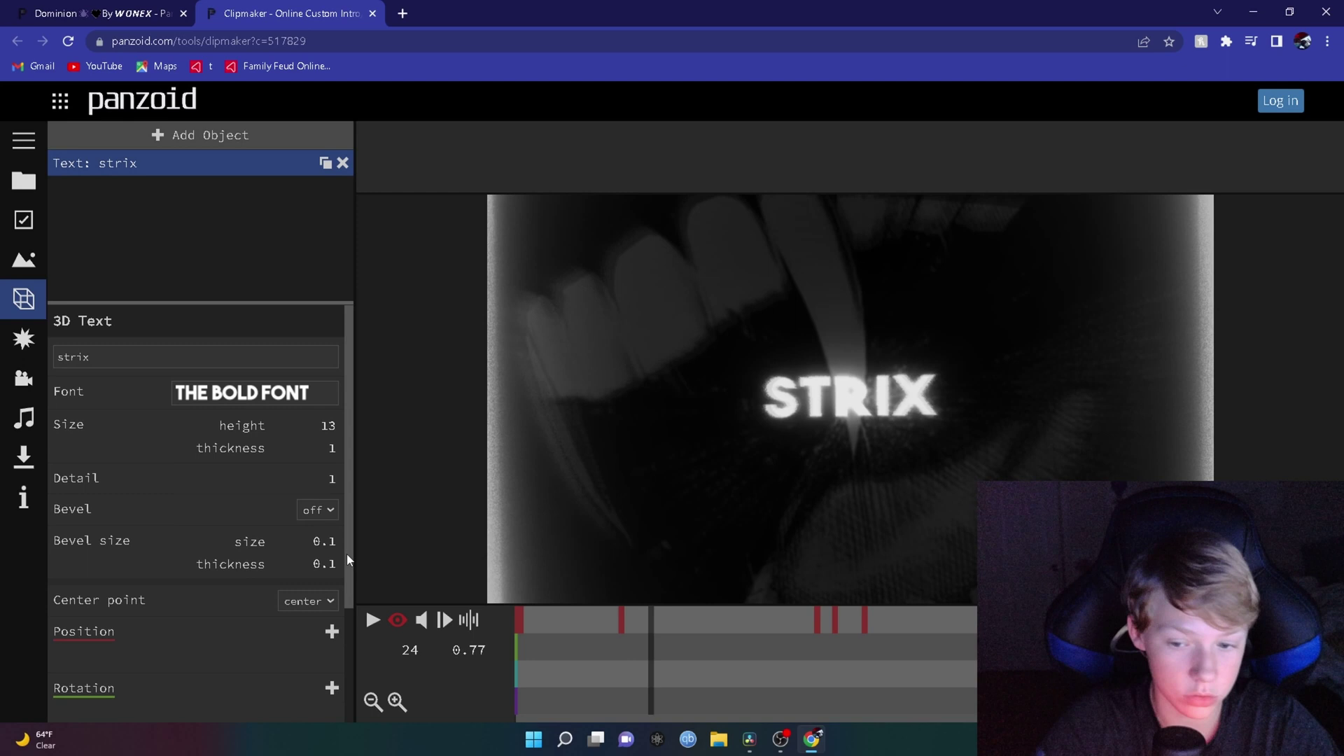
{"action": "left_click", "coordinate": [373, 620]}
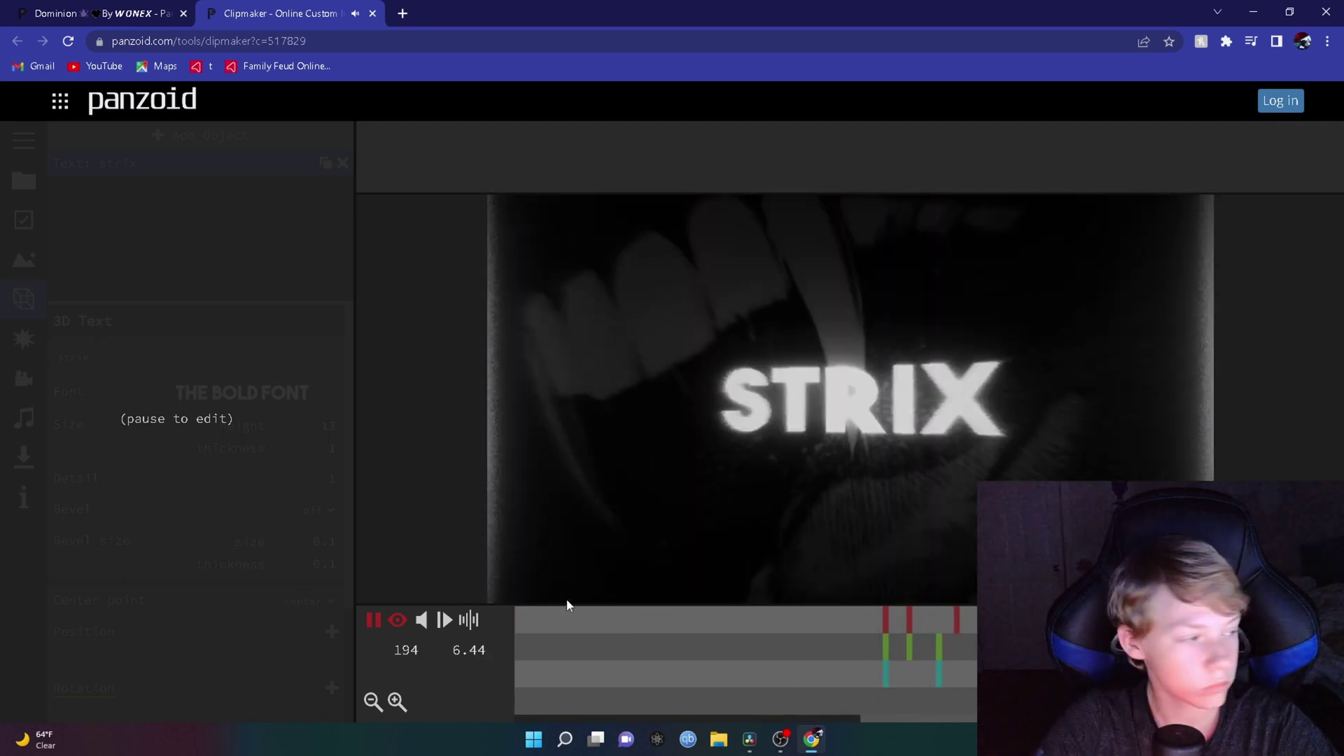
{"action": "left_click", "coordinate": [374, 620]}
{"action": "left_click", "coordinate": [374, 621]}
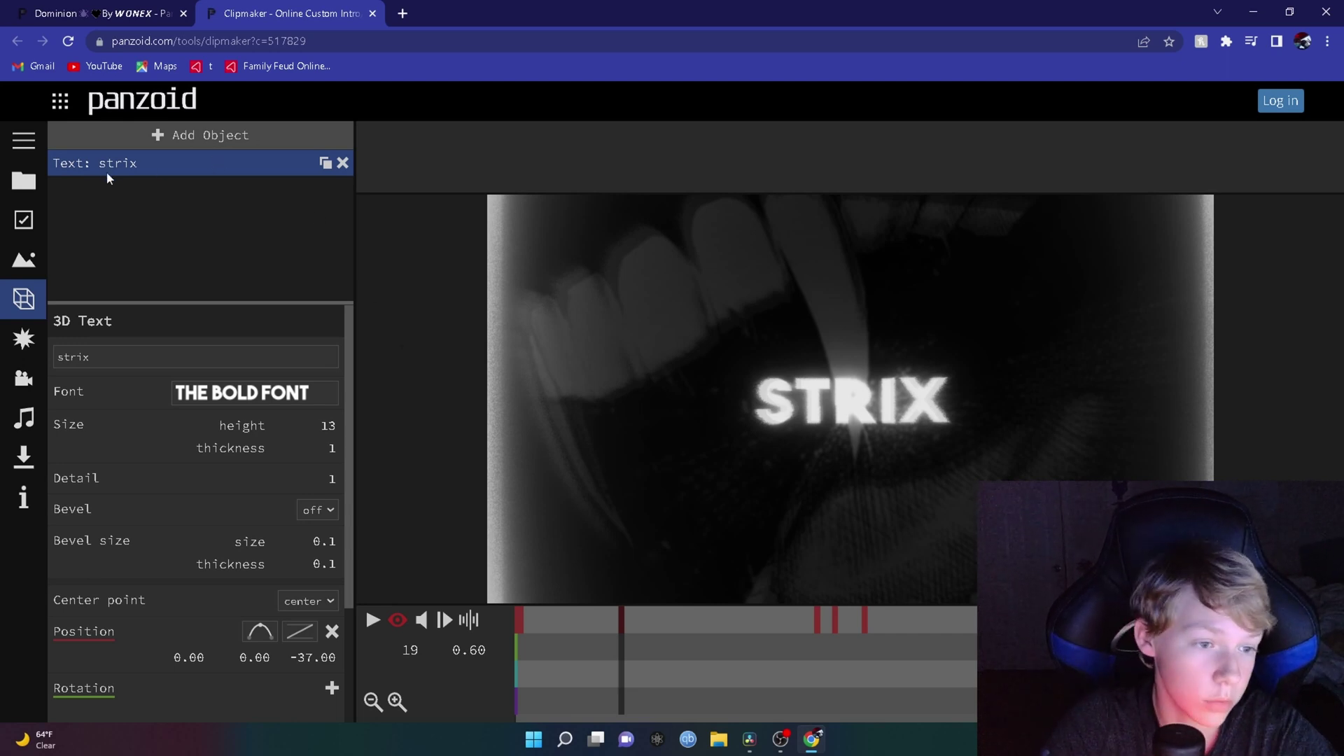
{"action": "left_click", "coordinate": [200, 137]}
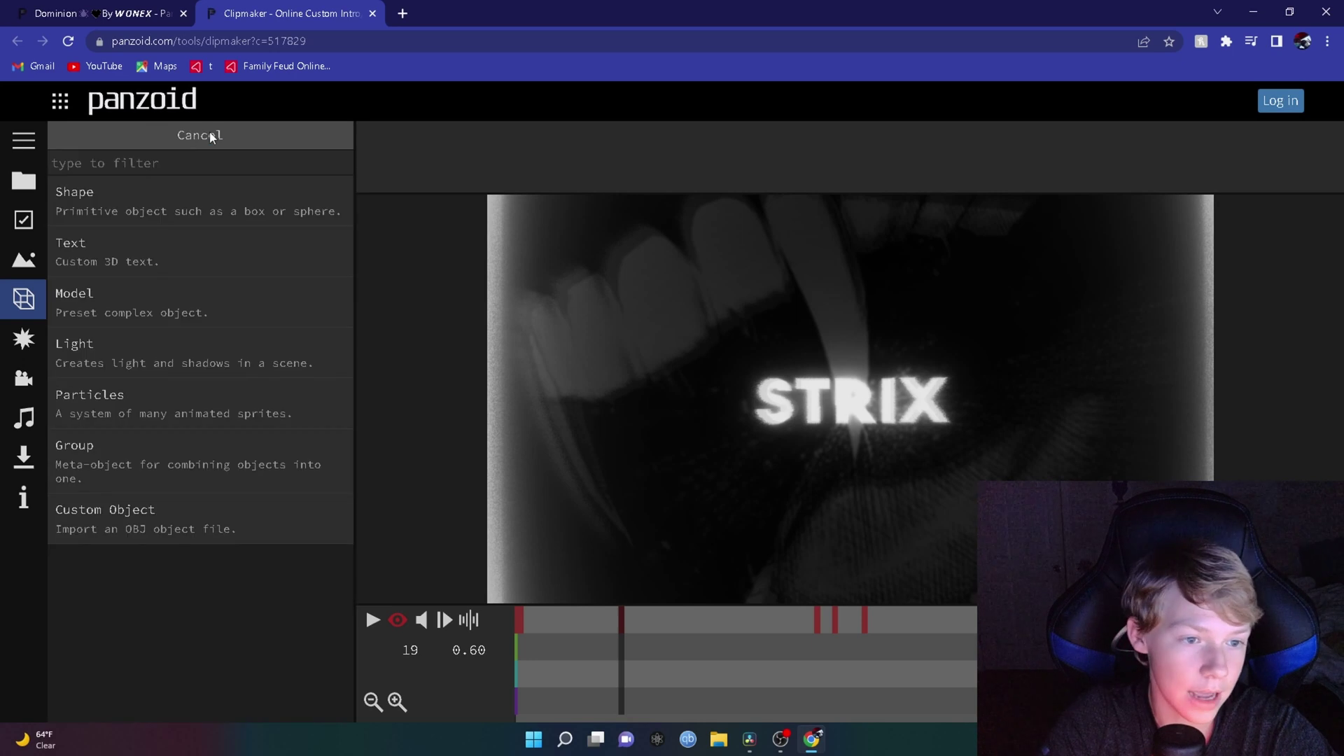
{"action": "left_click", "coordinate": [135, 261]}
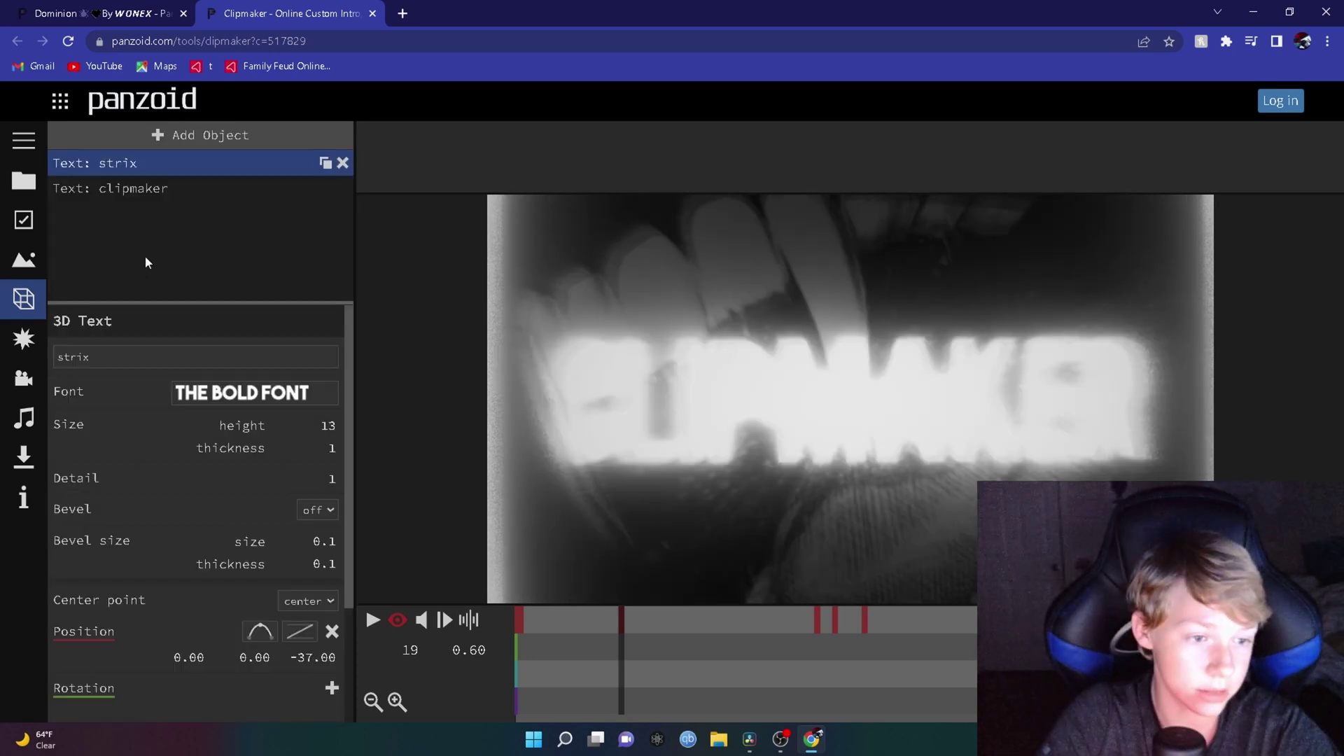
{"action": "left_click", "coordinate": [138, 162]}
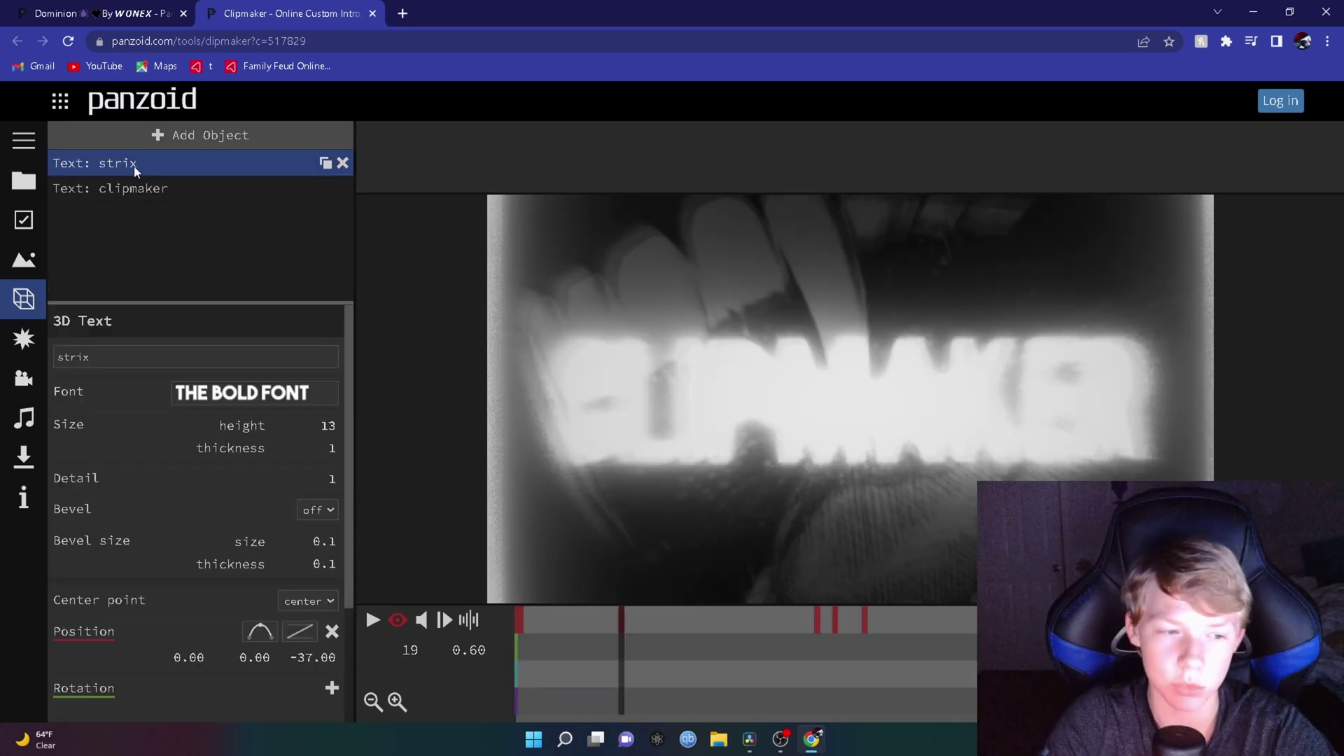
{"action": "left_click_drag", "start_coordinate": [128, 196], "coordinate": [129, 171]}
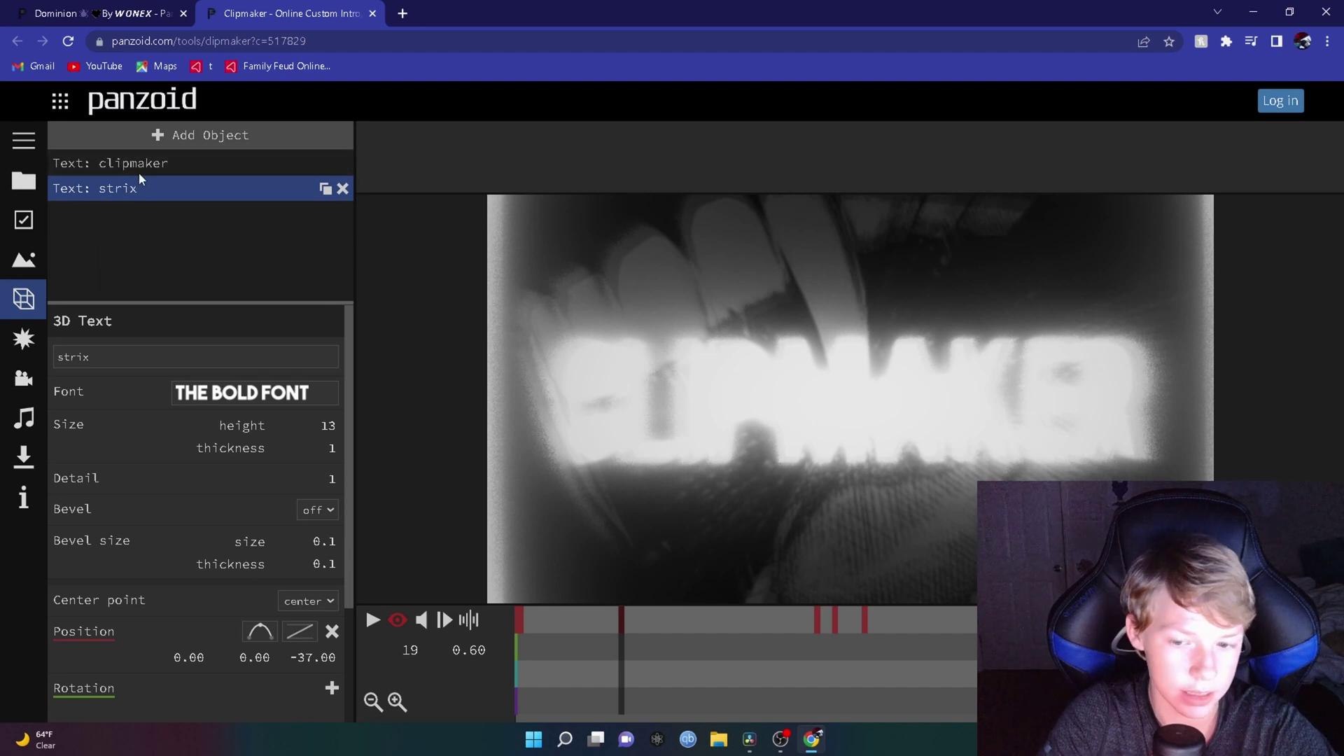
{"action": "left_click", "coordinate": [342, 162]}
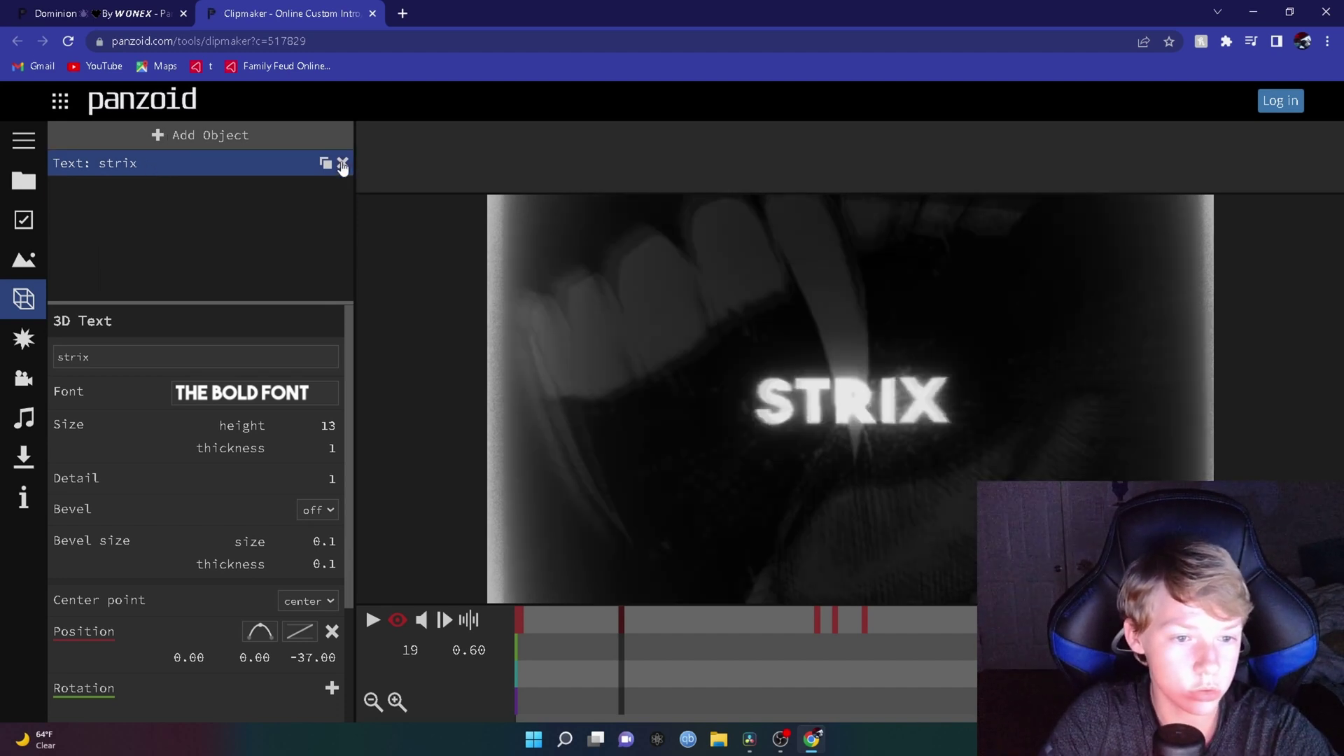
- Render the STRIX intro in balanced mode as .mkv (vp8/opus)
{"action": "left_click", "coordinate": [28, 493]}
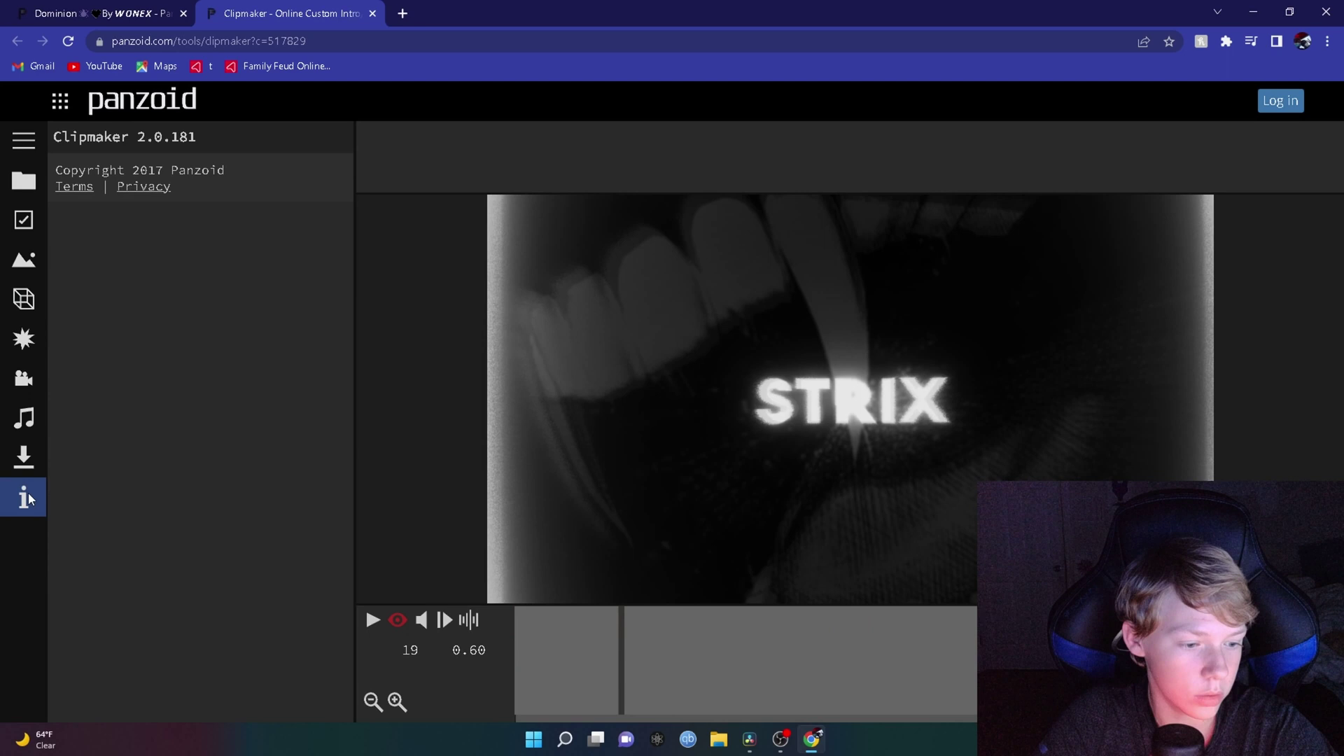
{"action": "left_click", "coordinate": [31, 459]}
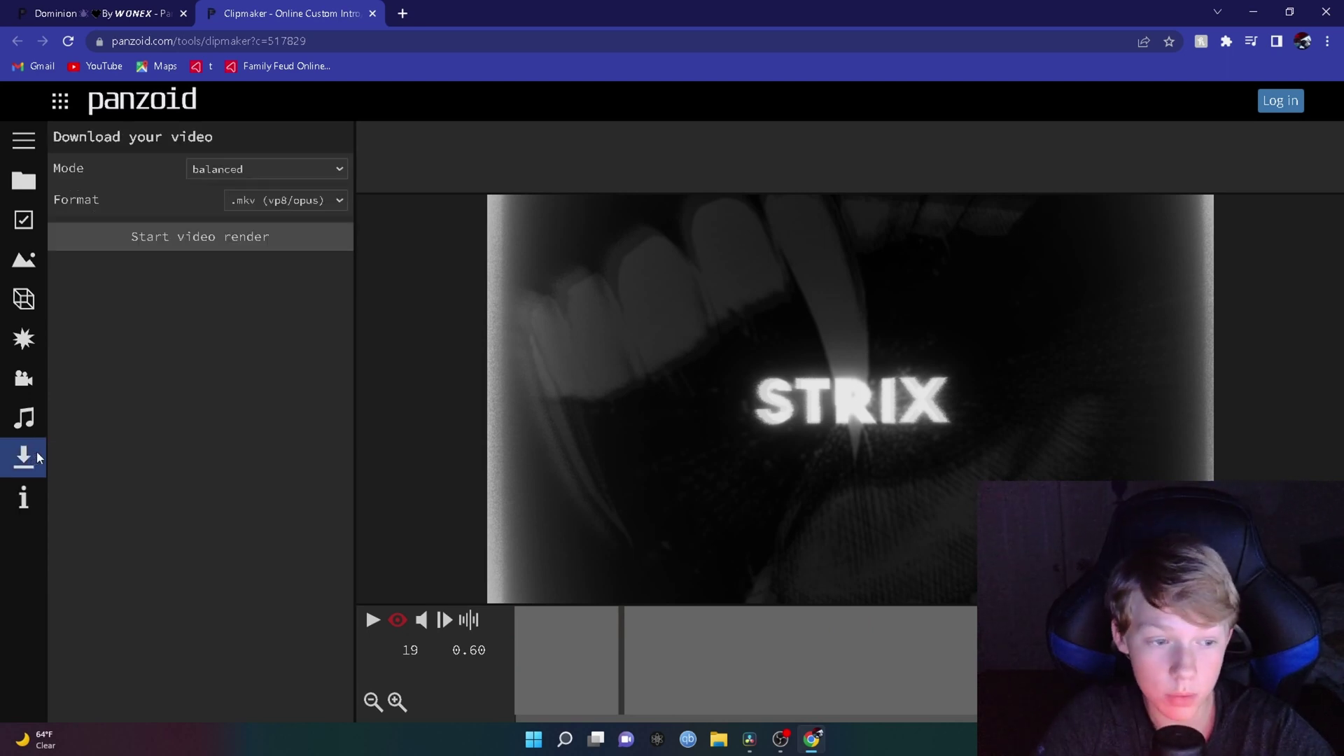
{"action": "left_click", "coordinate": [271, 175]}
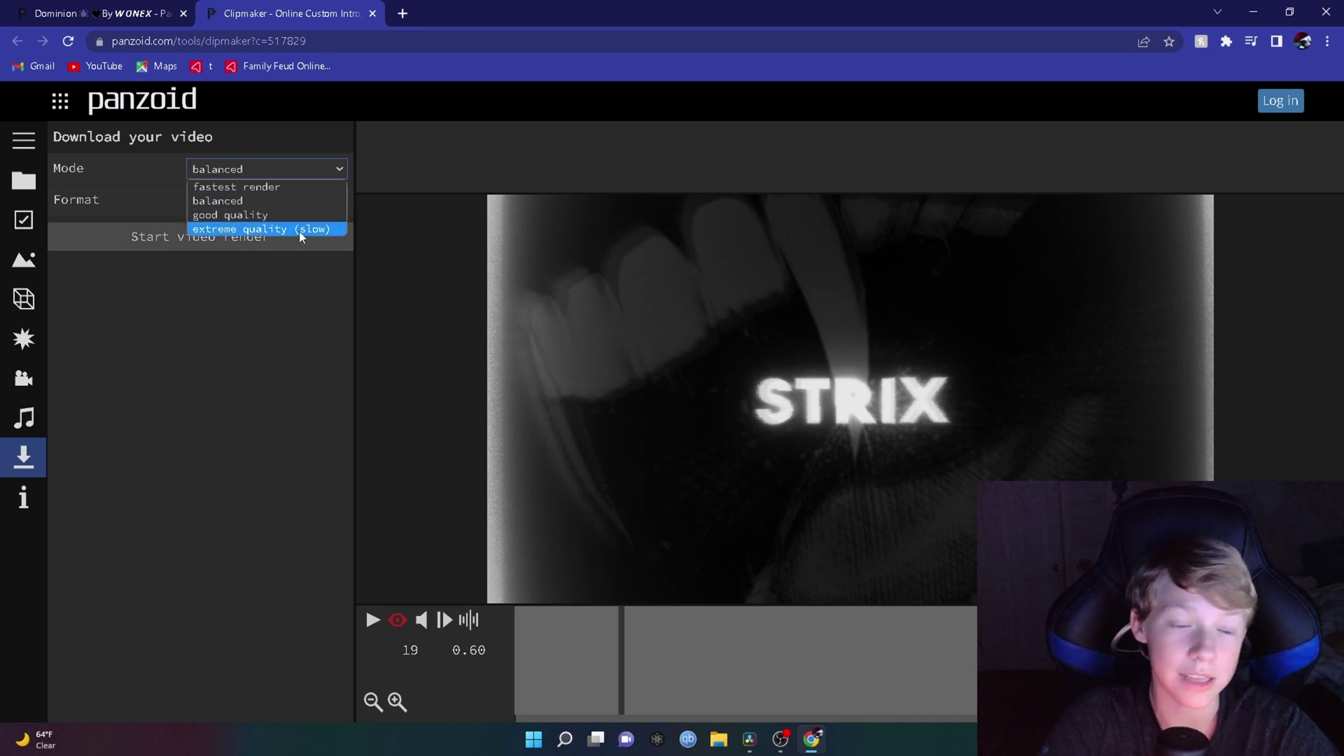
{"action": "left_click", "coordinate": [243, 201]}
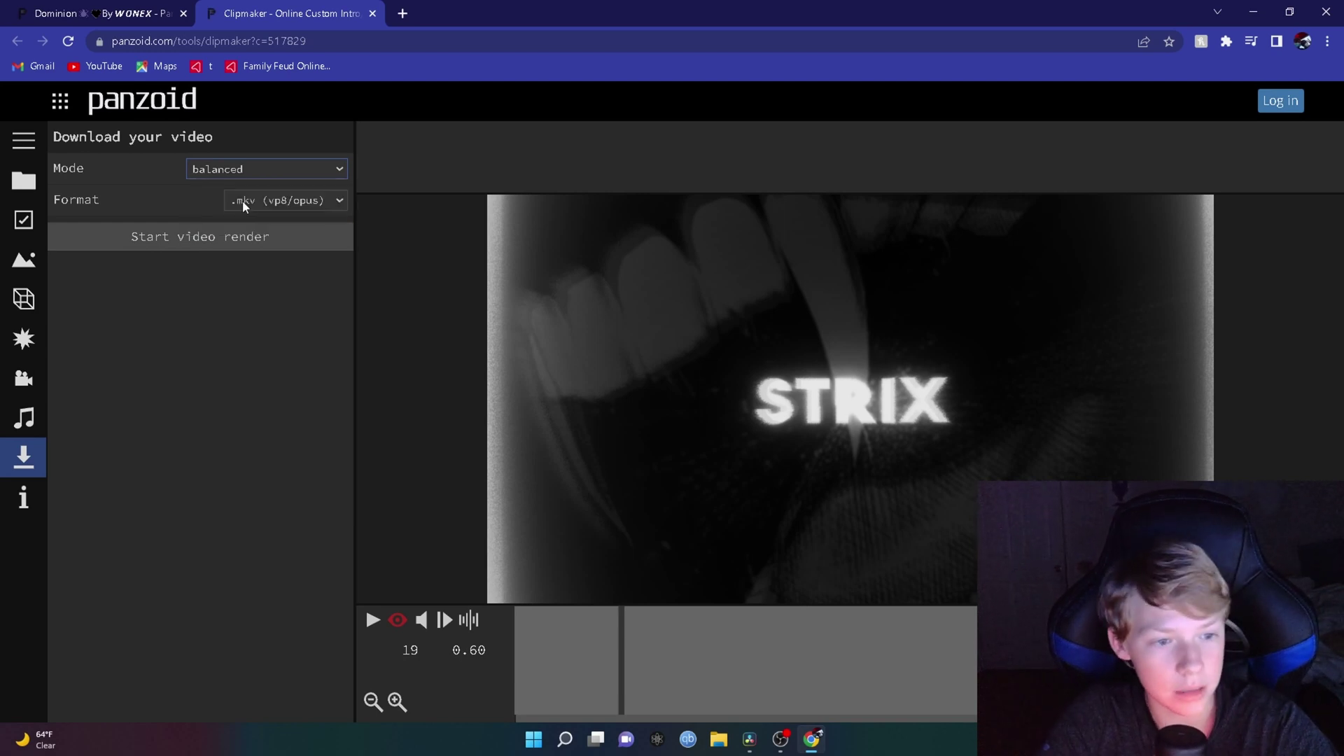
{"action": "left_click", "coordinate": [292, 203]}
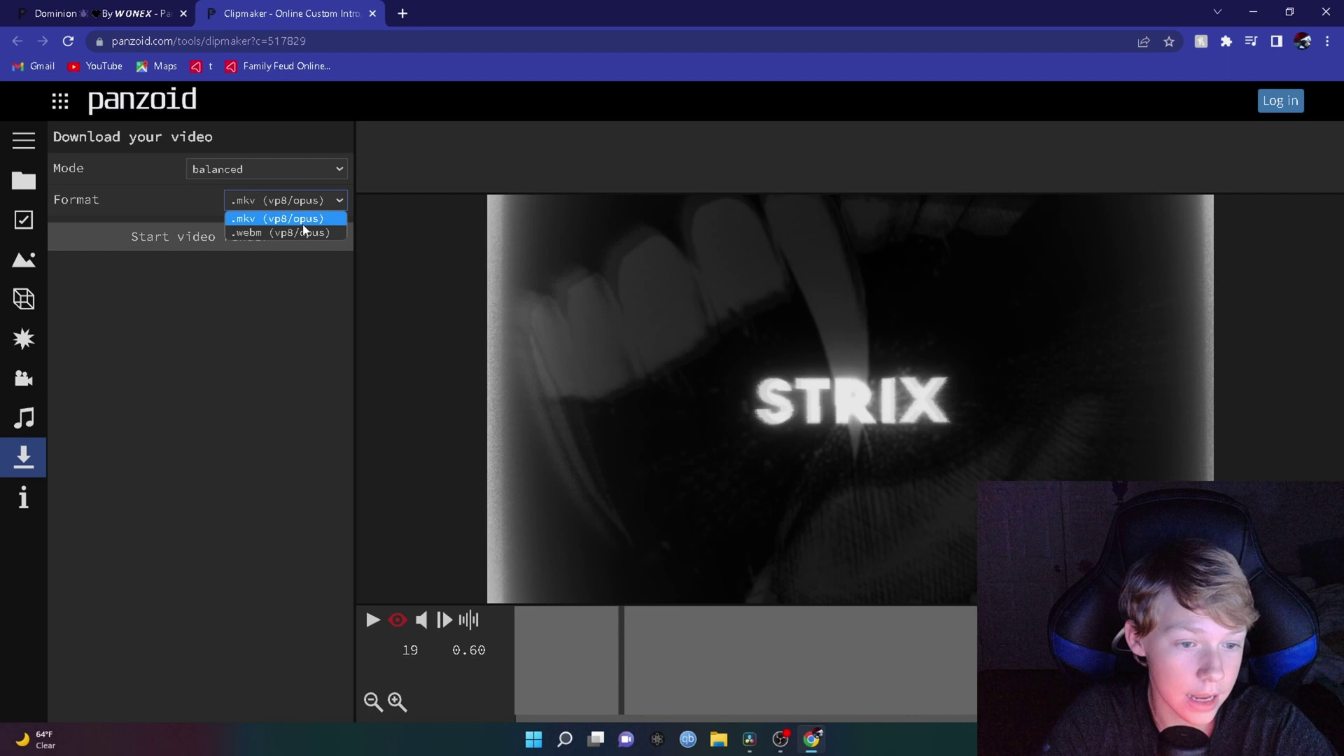
{"action": "left_click", "coordinate": [308, 203]}
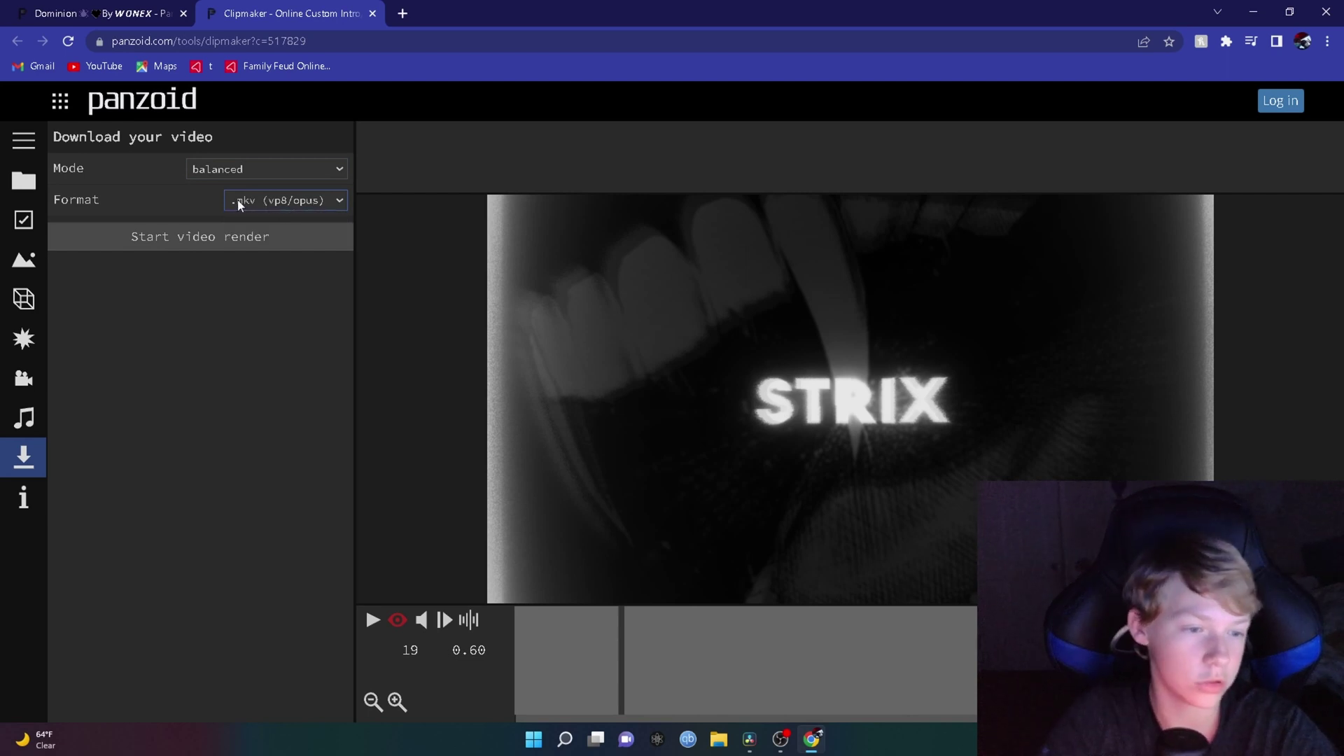
{"action": "left_click", "coordinate": [239, 241]}
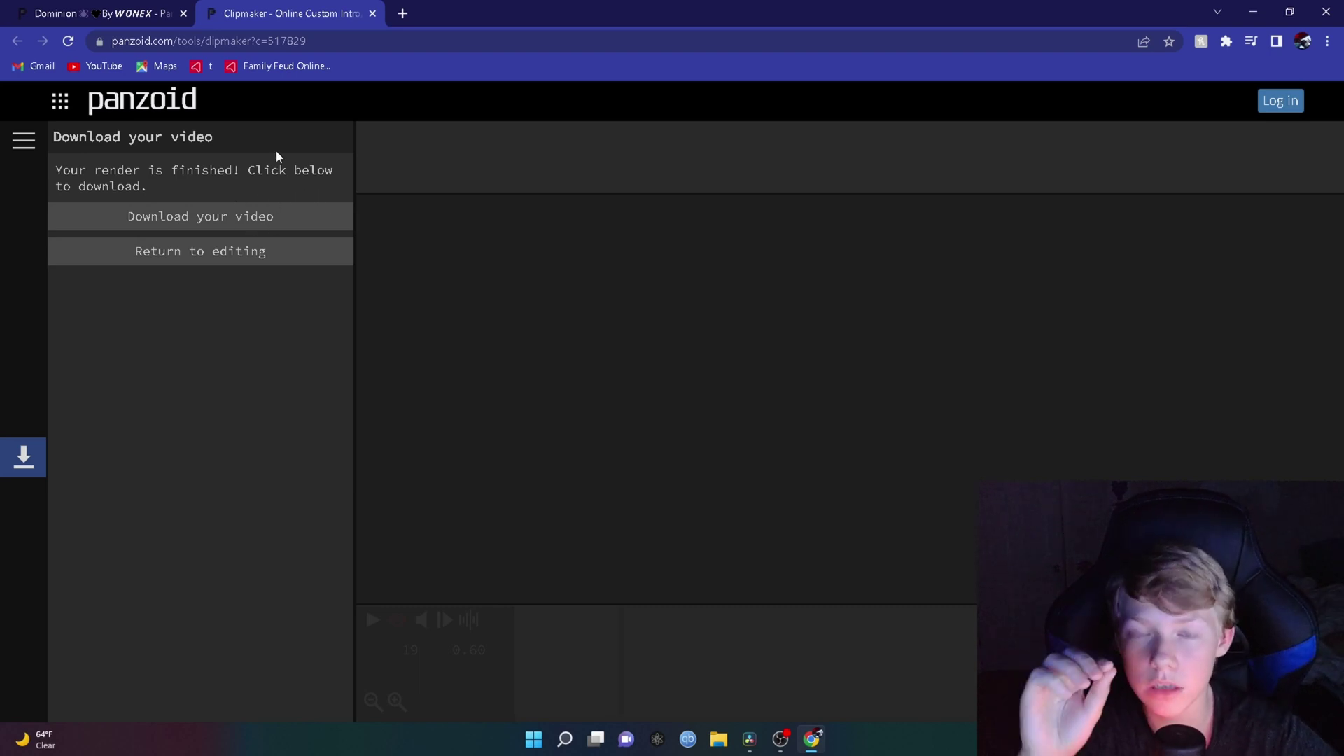
- Download the rendered video (1).mkv and open it to watch
{"action": "left_click", "coordinate": [197, 223]}
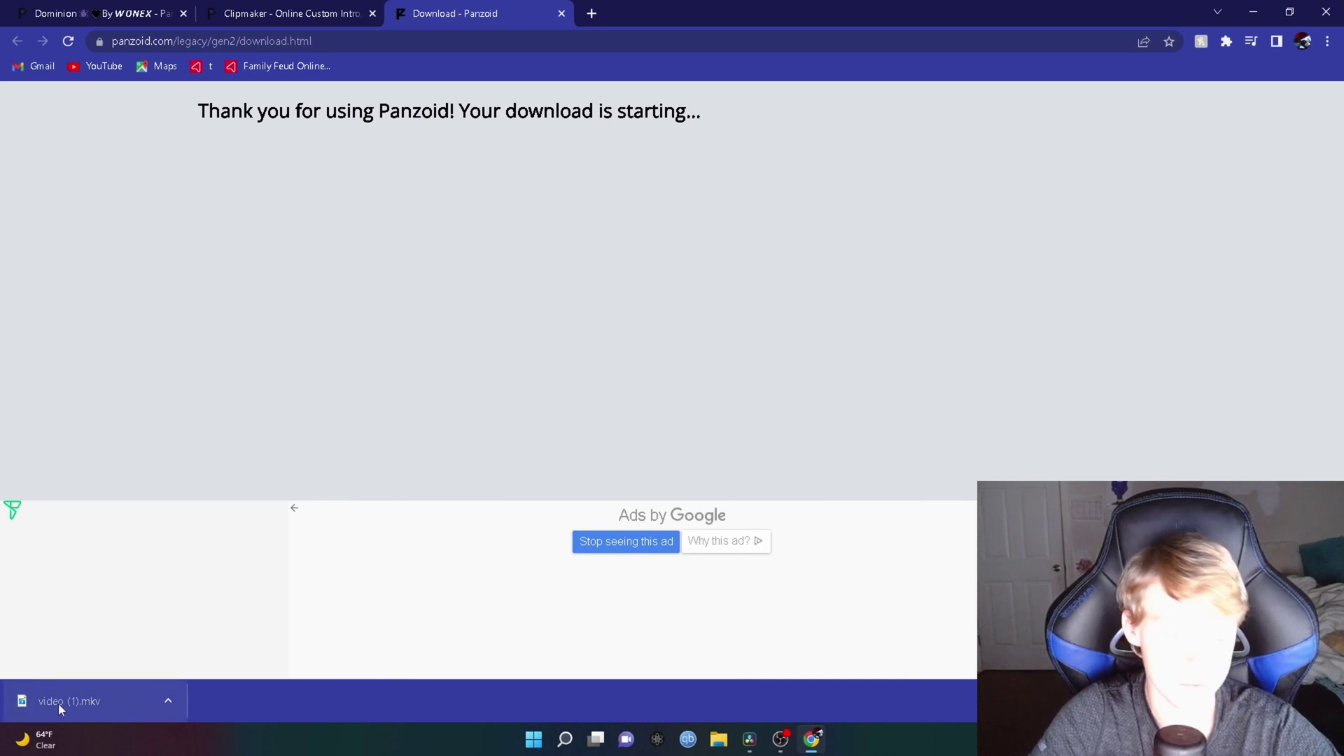
{"action": "left_click", "coordinate": [80, 701]}
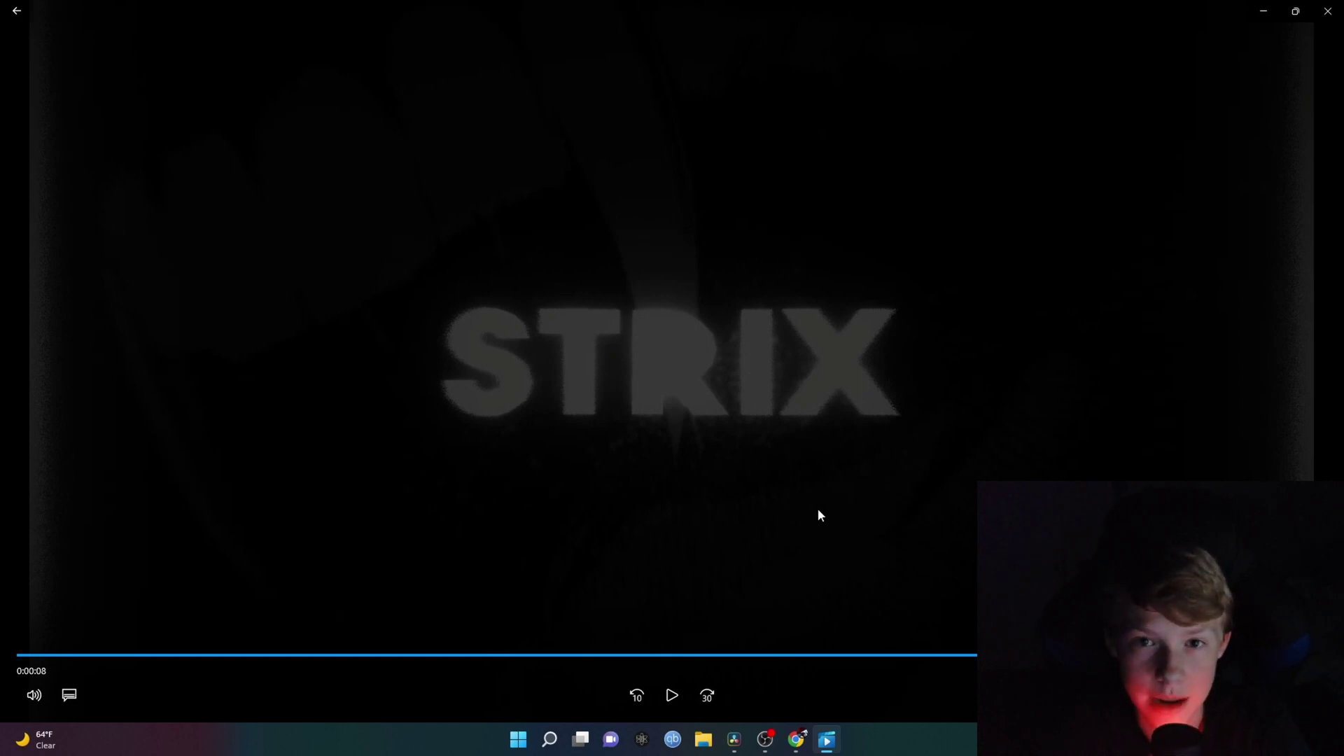
- Close the video player, search Yahoo for 'video converter zamzar', and open Zamzar
{"action": "left_click", "coordinate": [23, 14]}
{"action": "left_click", "coordinate": [1328, 11]}
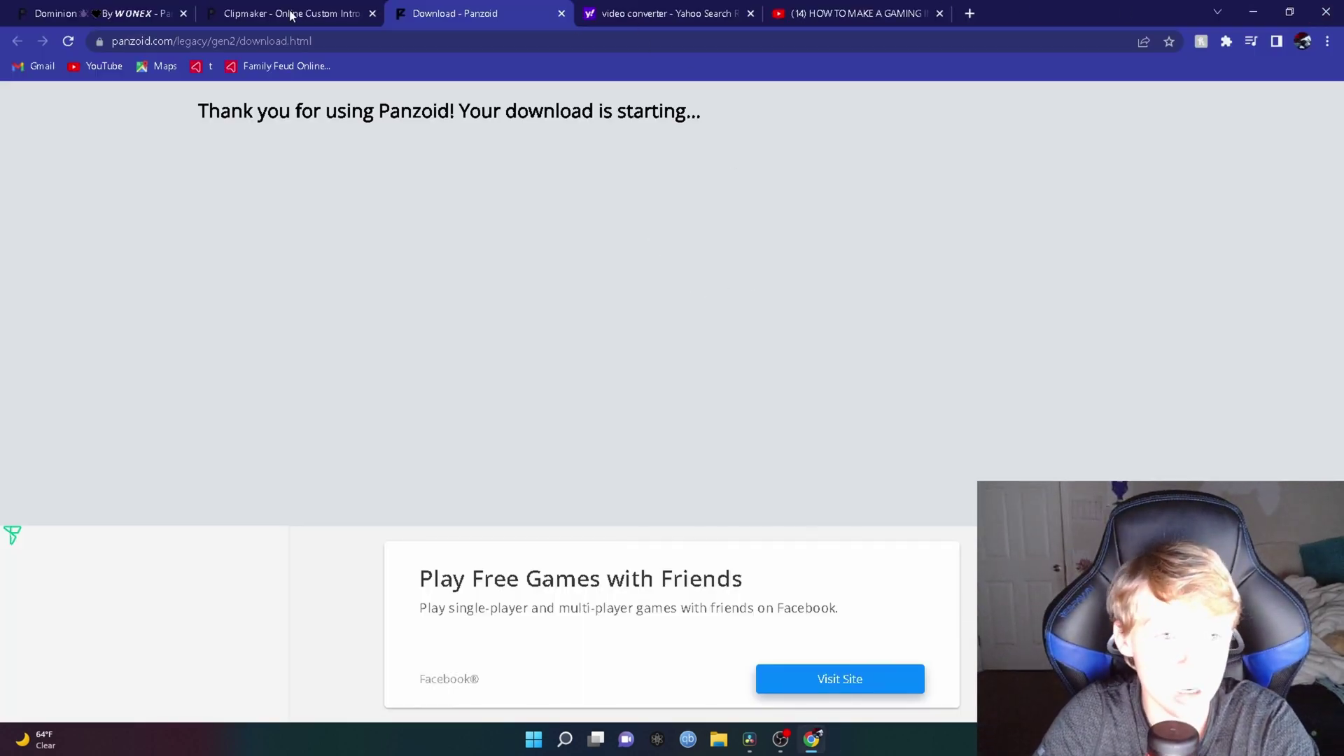
{"action": "left_click", "coordinate": [623, 17]}
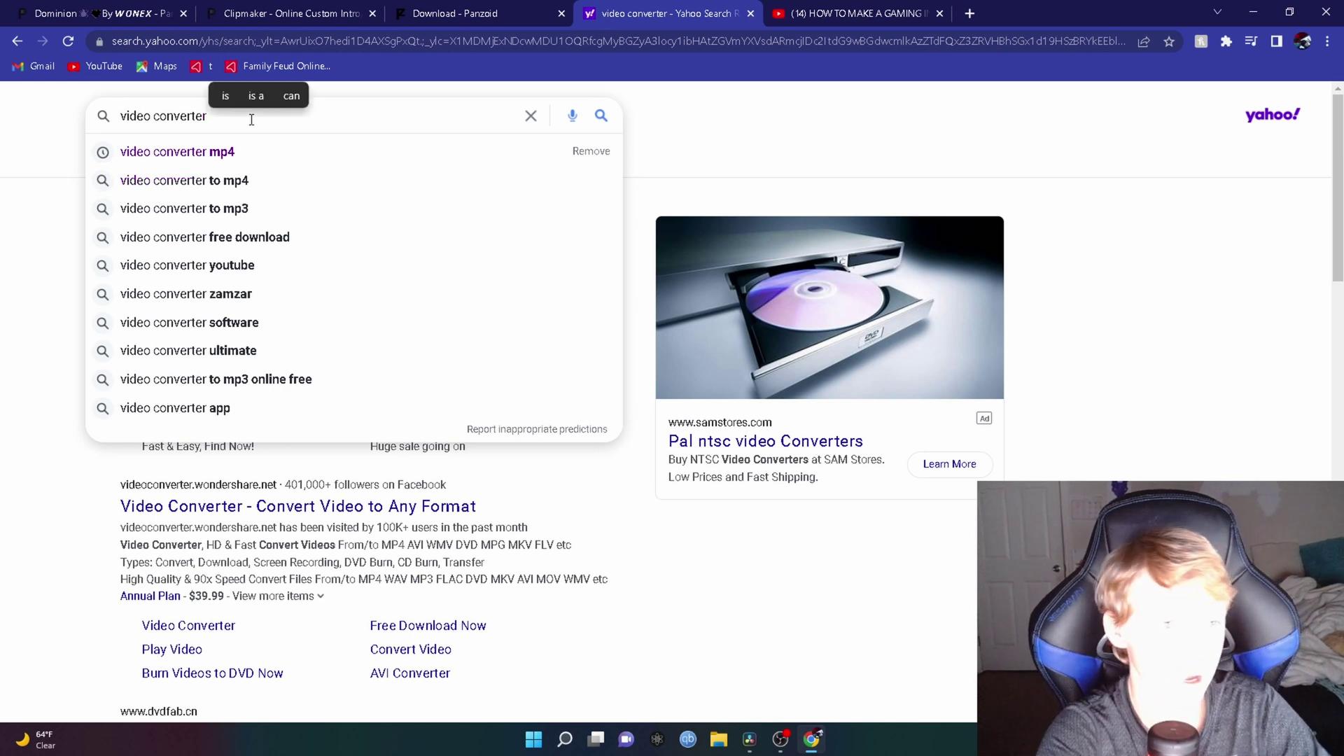
{"action": "type", "text": "zamzar"}
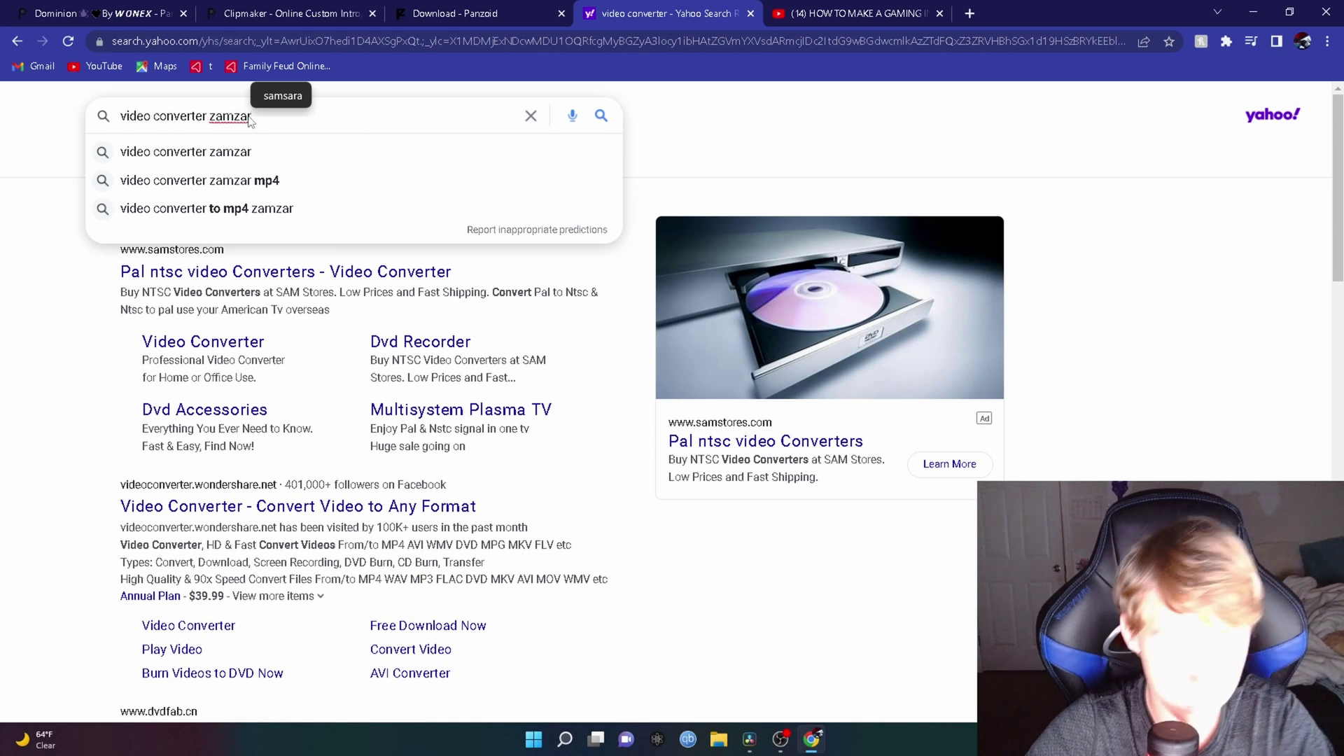
{"action": "key", "text": "Return"}
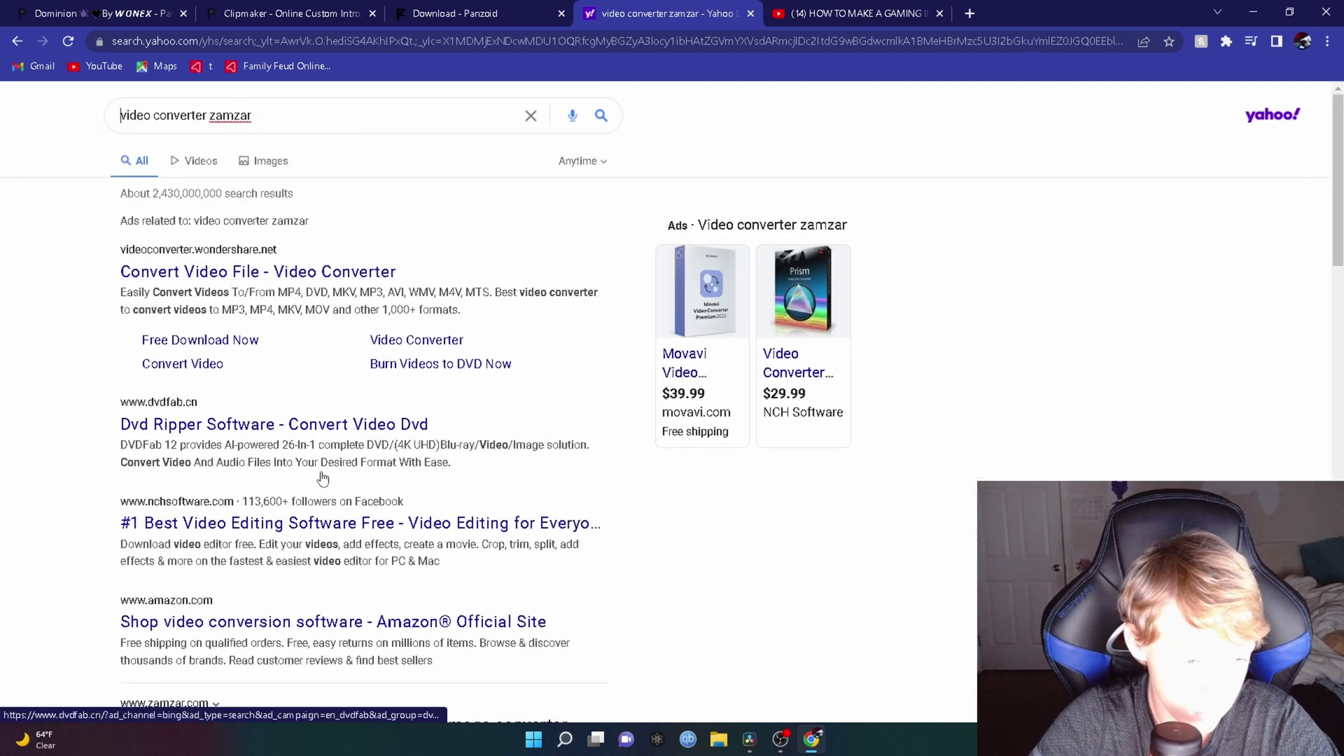
{"action": "scroll", "coordinate": [322, 479], "scroll_direction": "down", "scroll_amount": 5}
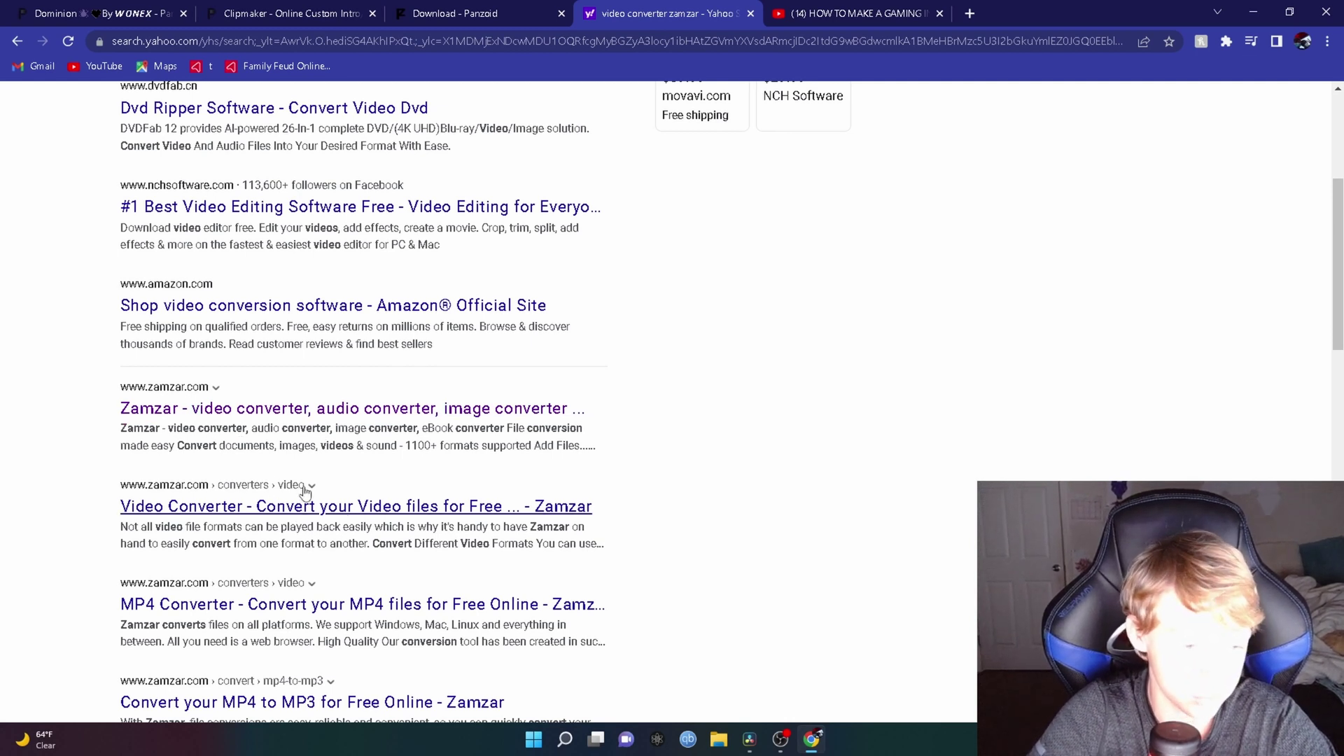
{"action": "left_click", "coordinate": [244, 410]}
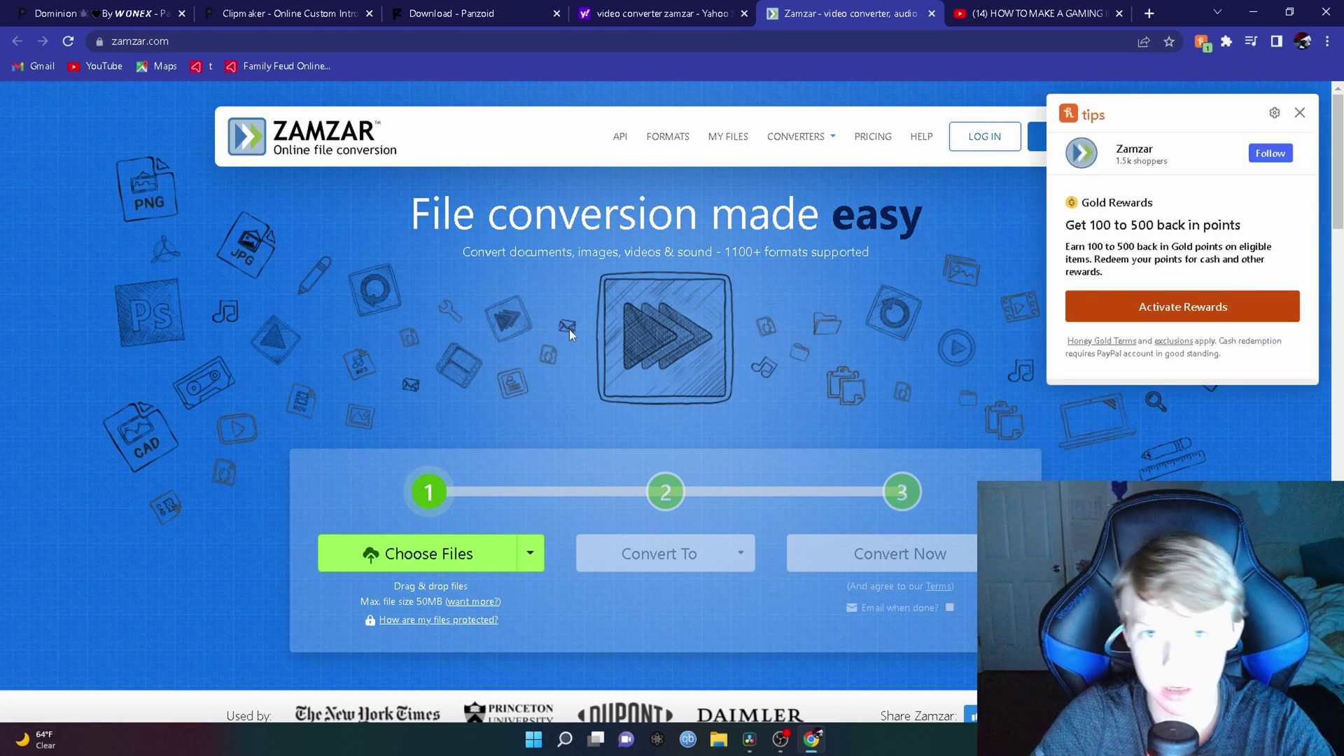
- Add video (3) from Downloads to Zamzar and remove the extra video (1).mkv row
{"action": "left_click", "coordinate": [465, 552]}
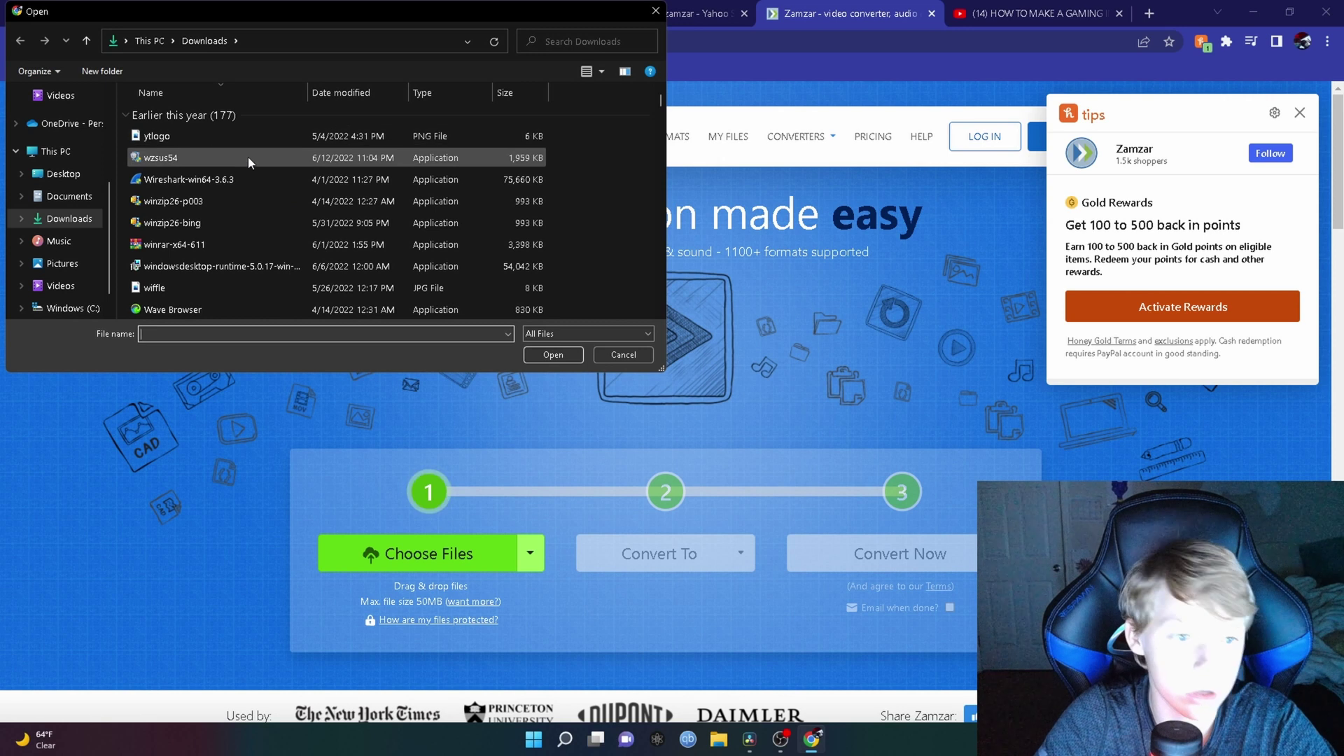
{"action": "scroll", "coordinate": [237, 162], "scroll_direction": "down", "scroll_amount": 20}
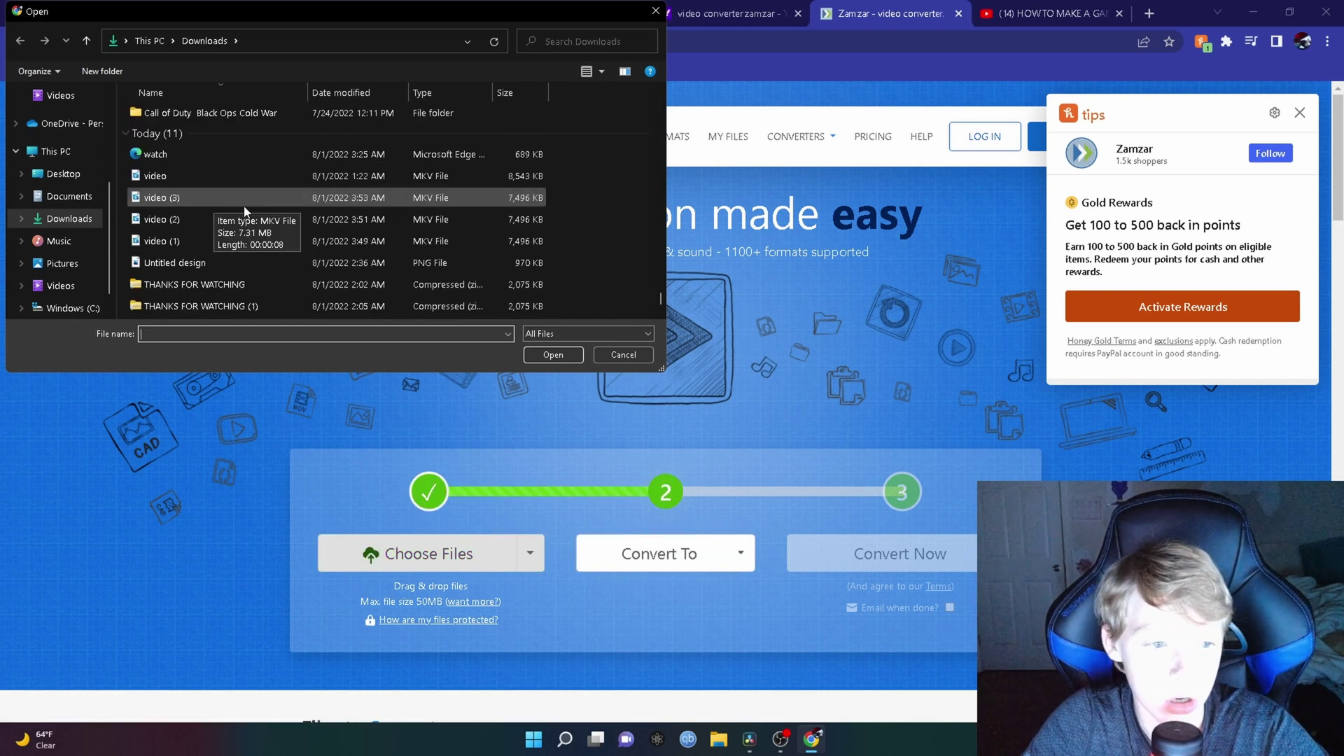
{"action": "left_click", "coordinate": [182, 196]}
{"action": "left_click", "coordinate": [553, 355]}
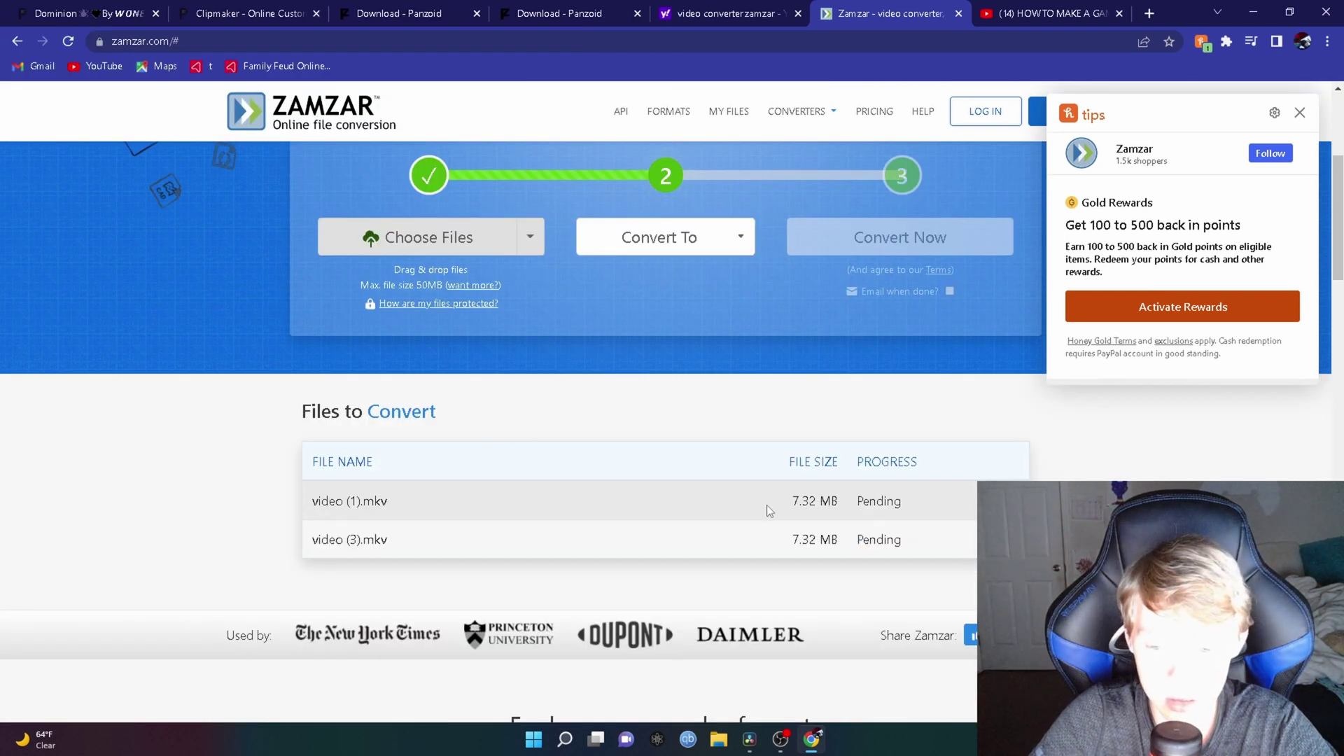
{"action": "left_click", "coordinate": [1012, 501]}
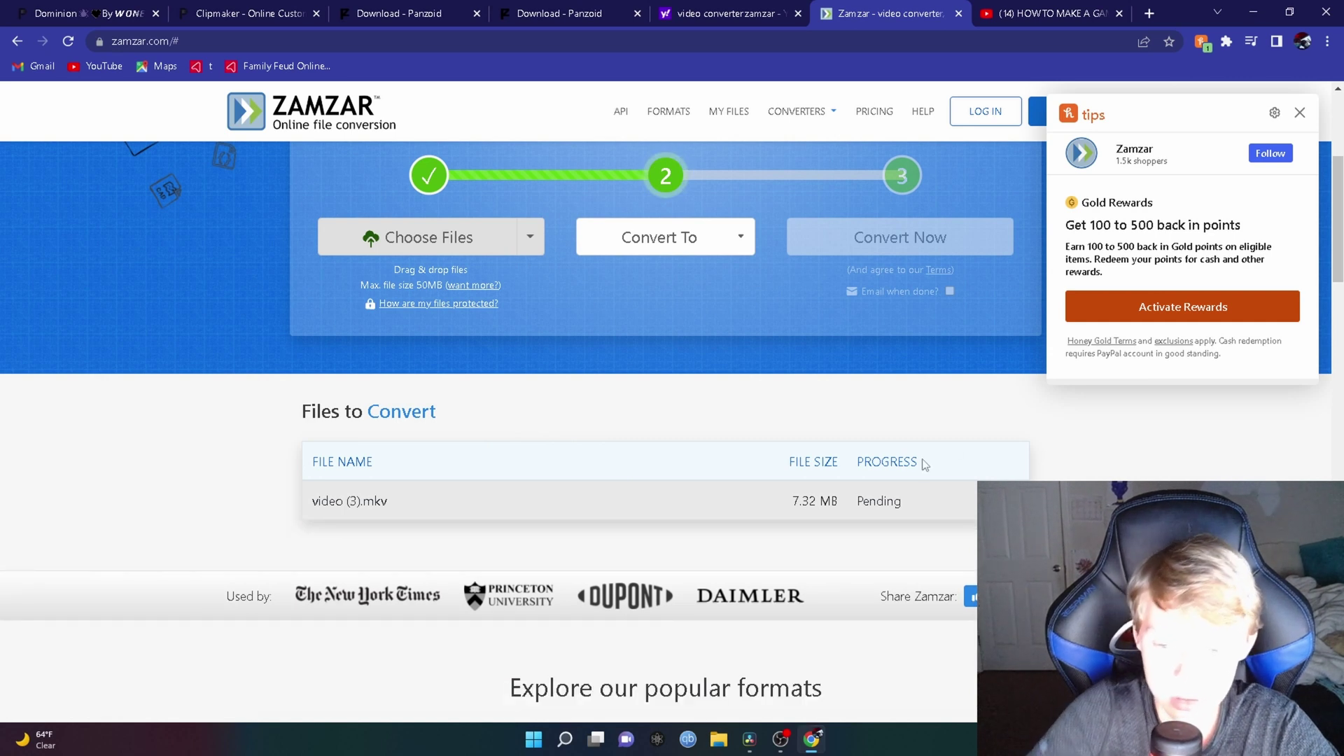
- Set the output format to mp4 and start the conversion
{"action": "left_click", "coordinate": [749, 240]}
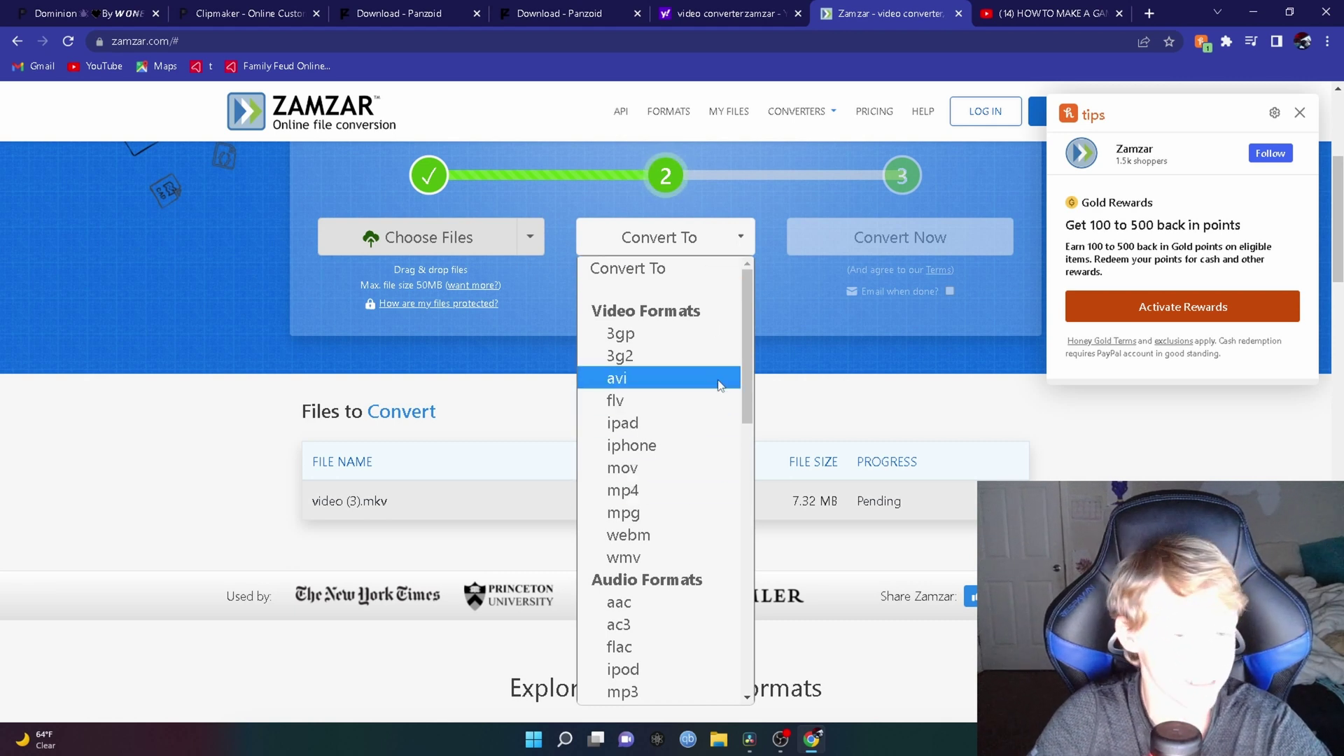
{"action": "left_click", "coordinate": [663, 491]}
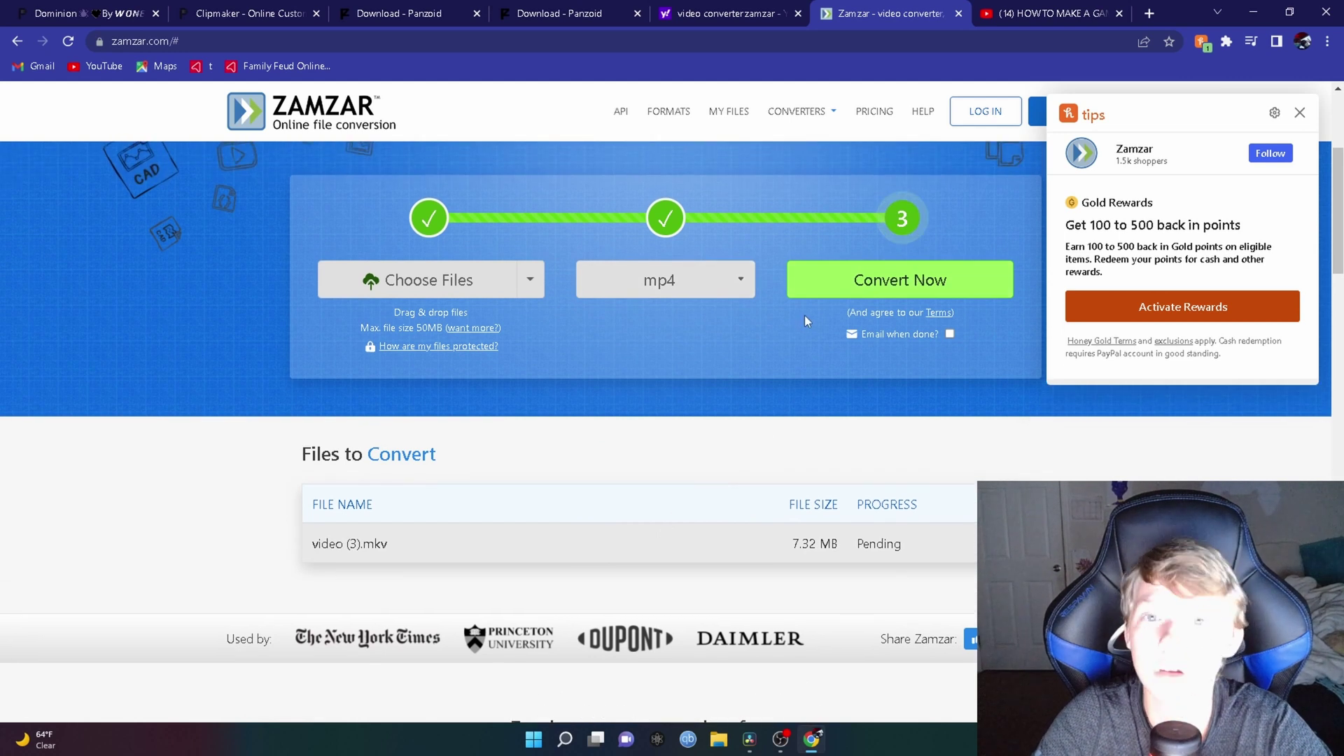
{"action": "left_click", "coordinate": [936, 279]}
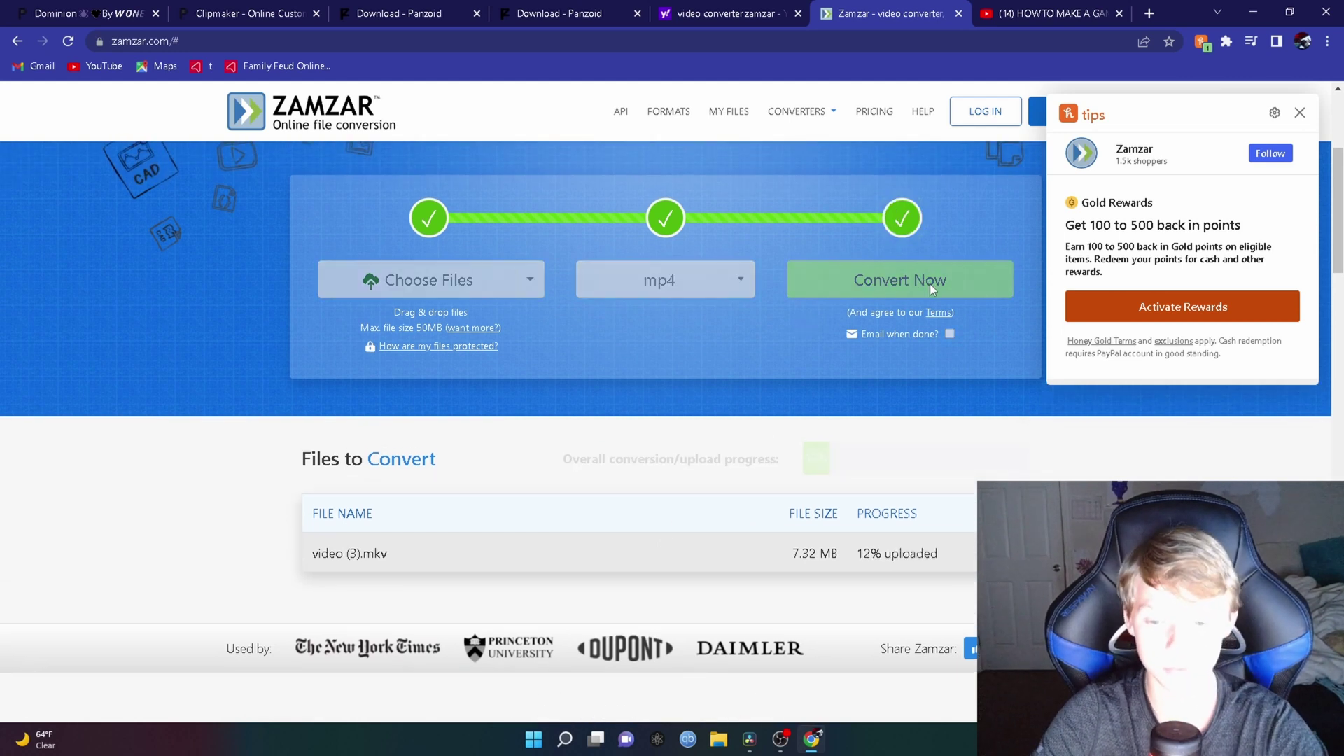
- Download the converted video (3).mp4 from the All Done! page
{"action": "scroll", "coordinate": [921, 289], "scroll_direction": "down", "scroll_amount": 1}
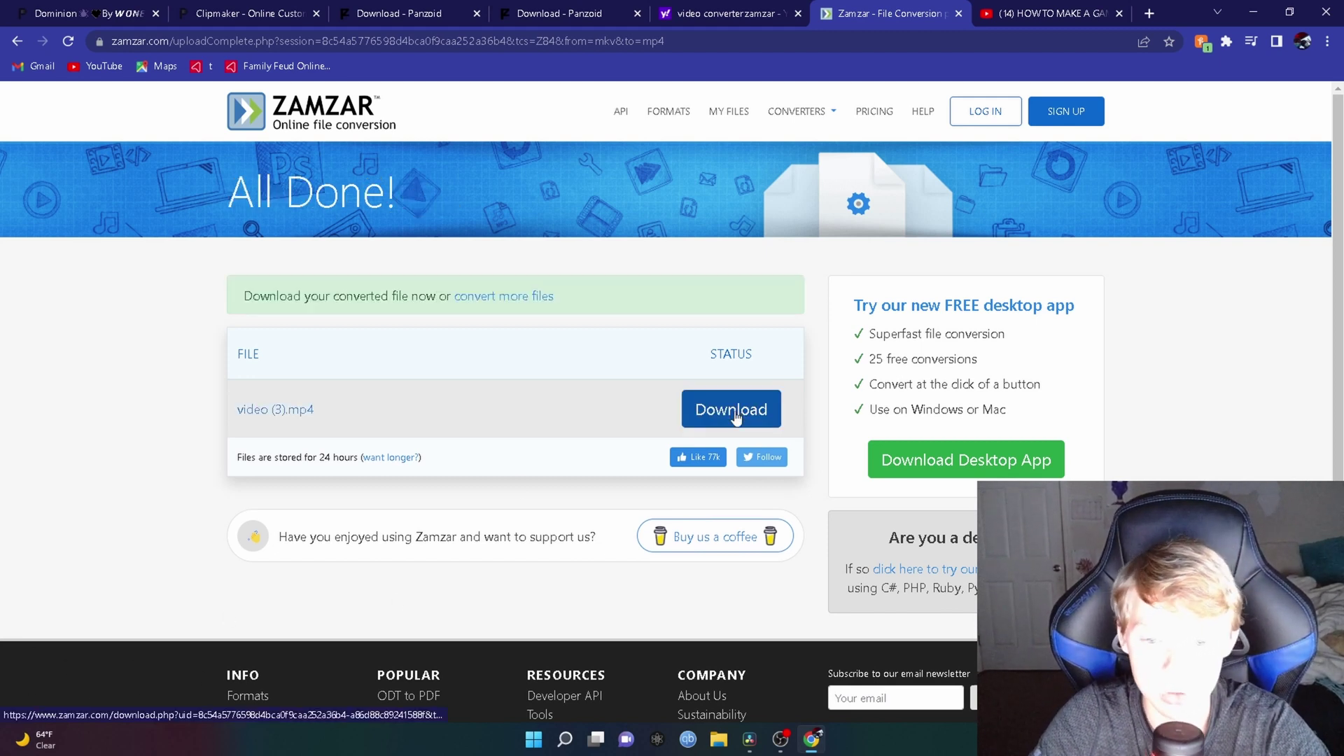
{"action": "left_click", "coordinate": [731, 415]}
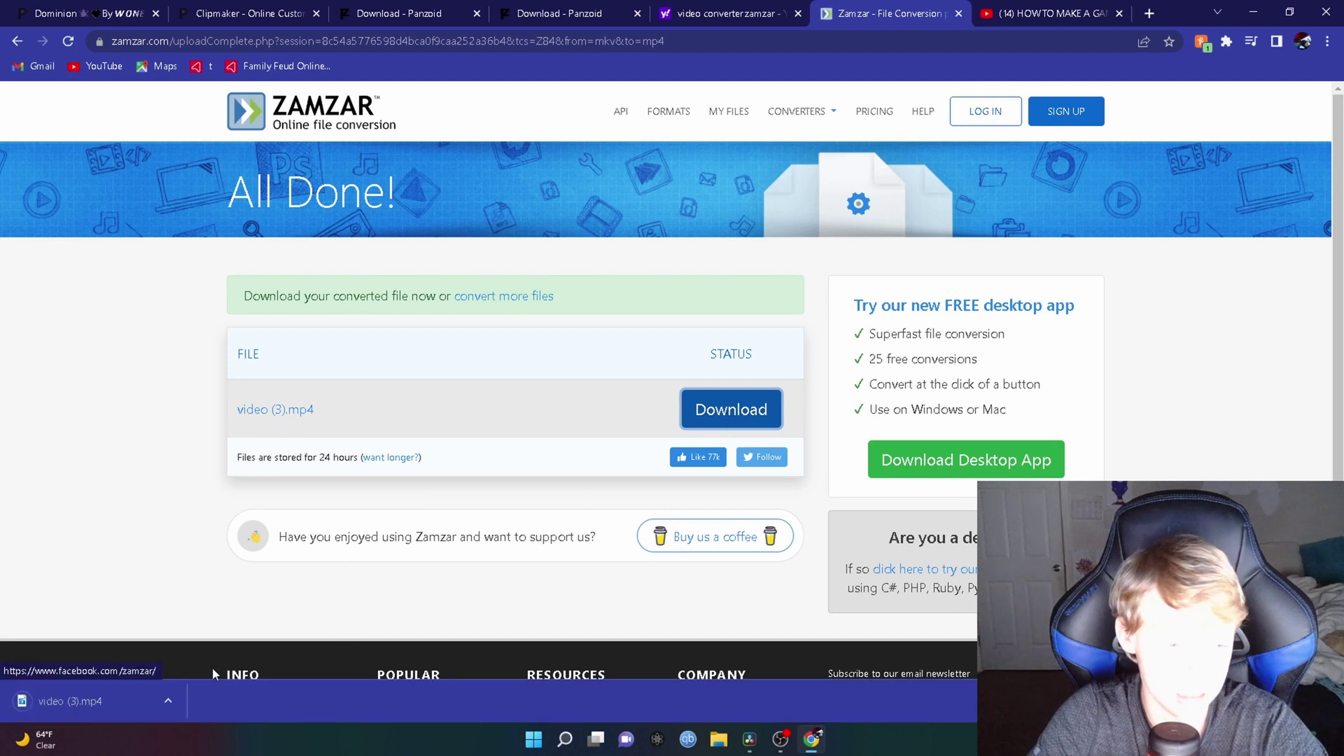
{"action": "left_click", "coordinate": [96, 716]}
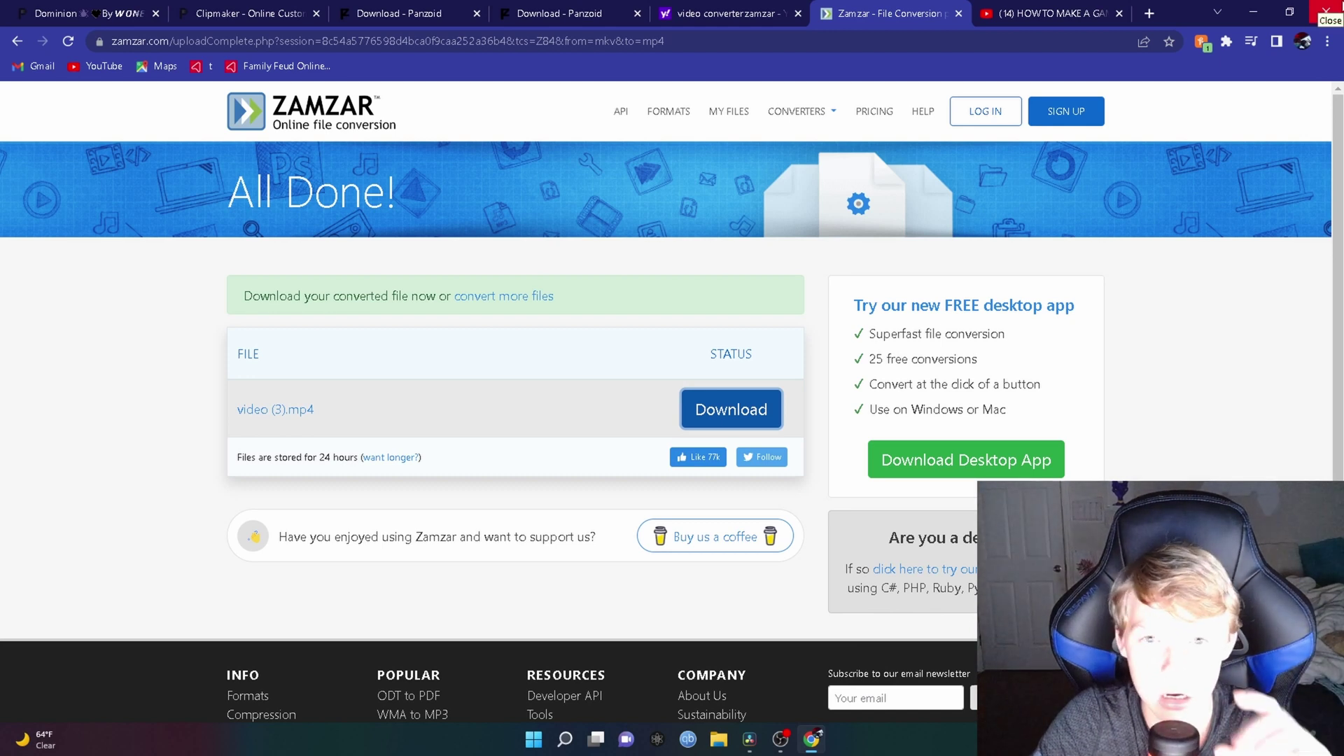
- Close Chrome, confirming Leave on the unsaved Clipmaker page
{"action": "left_click", "coordinate": [1325, 10]}
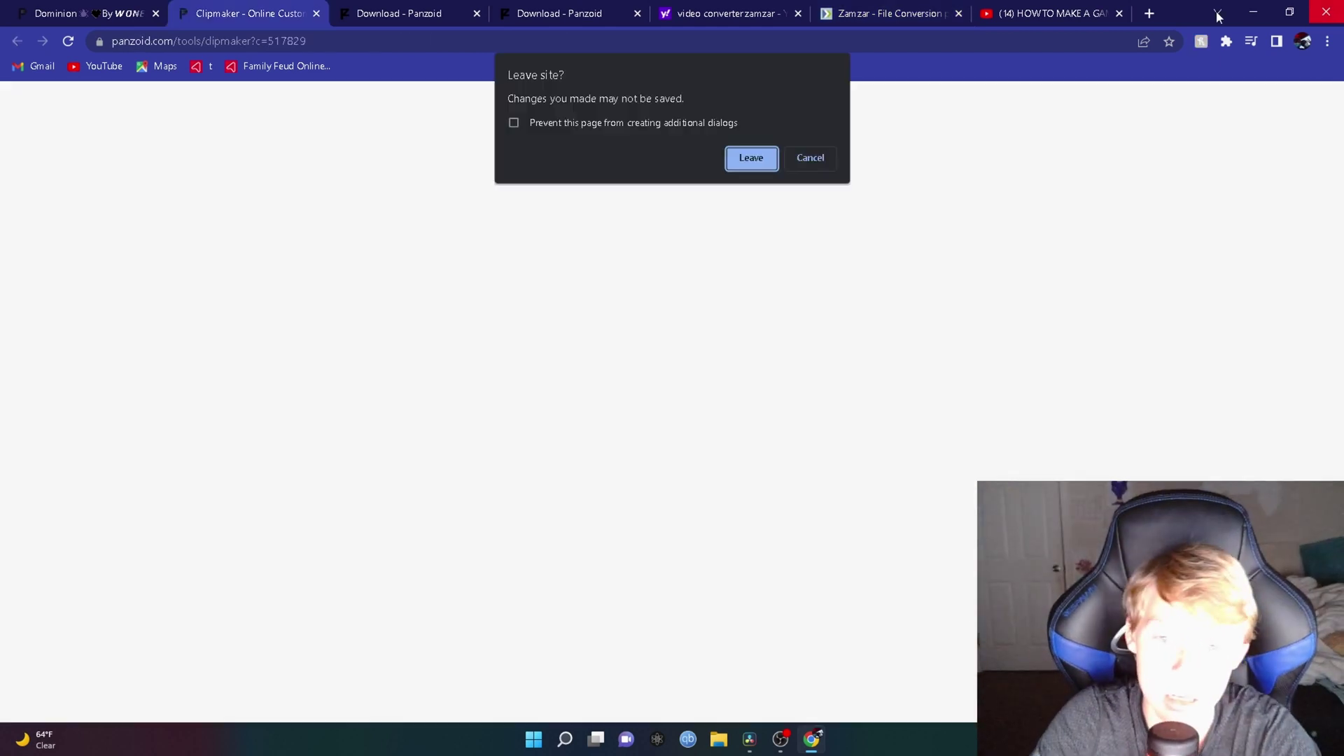
{"action": "left_click", "coordinate": [763, 161]}
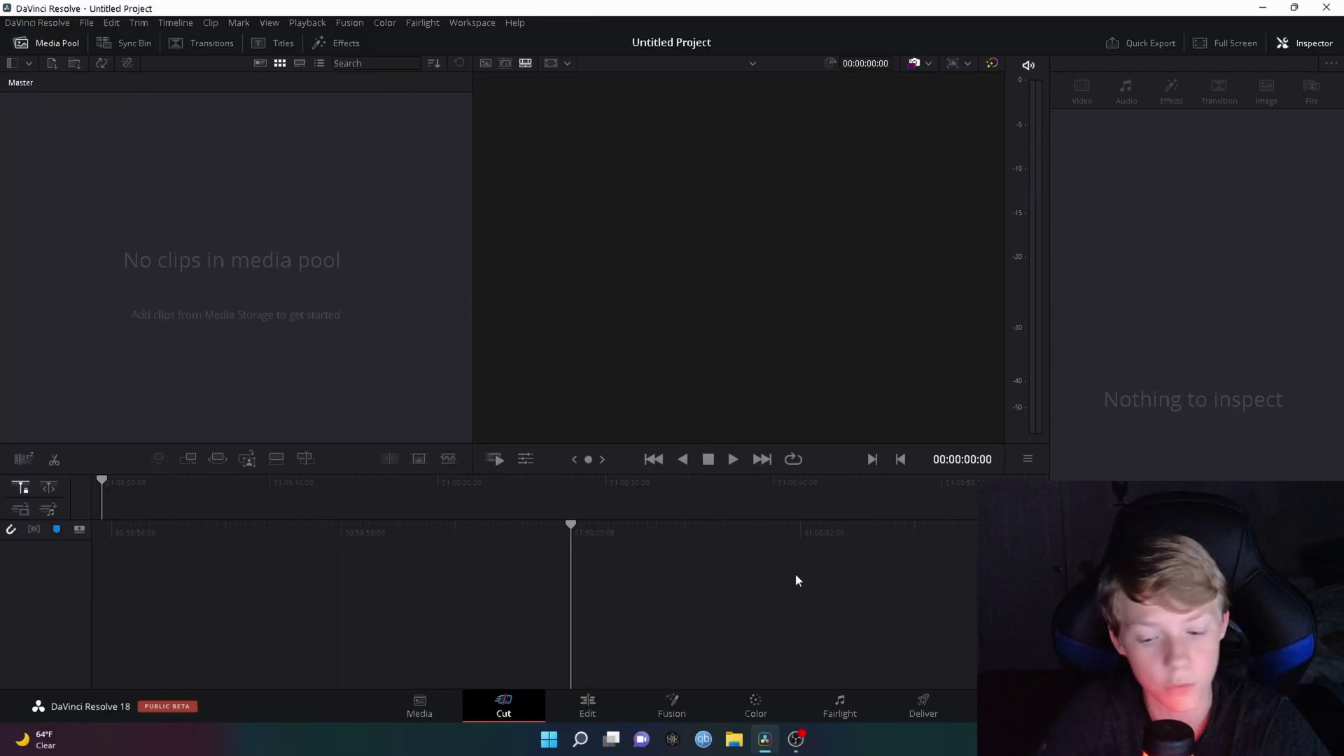
- Drag video (3).mp4 from Downloads in File Explorer onto the Resolve timeline
{"action": "left_click", "coordinate": [742, 742]}
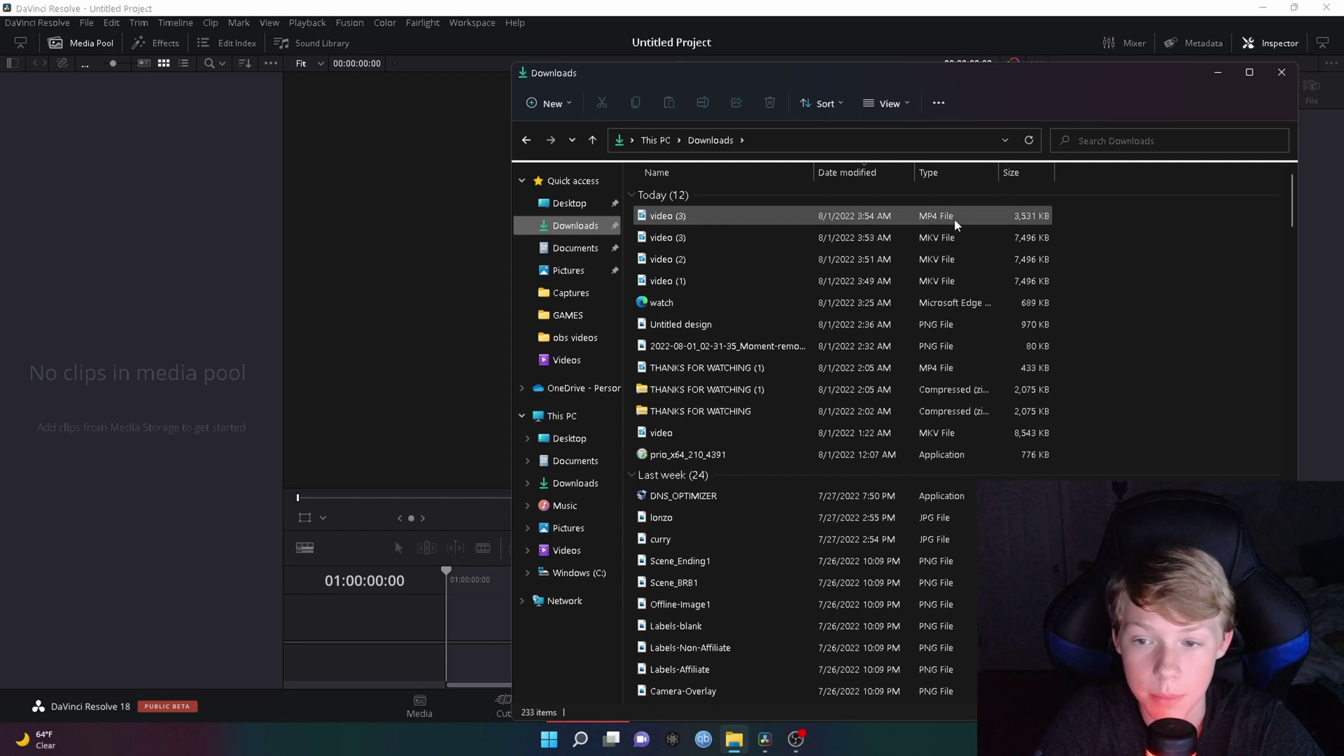
{"action": "left_click_drag", "start_coordinate": [942, 216], "coordinate": [451, 607]}
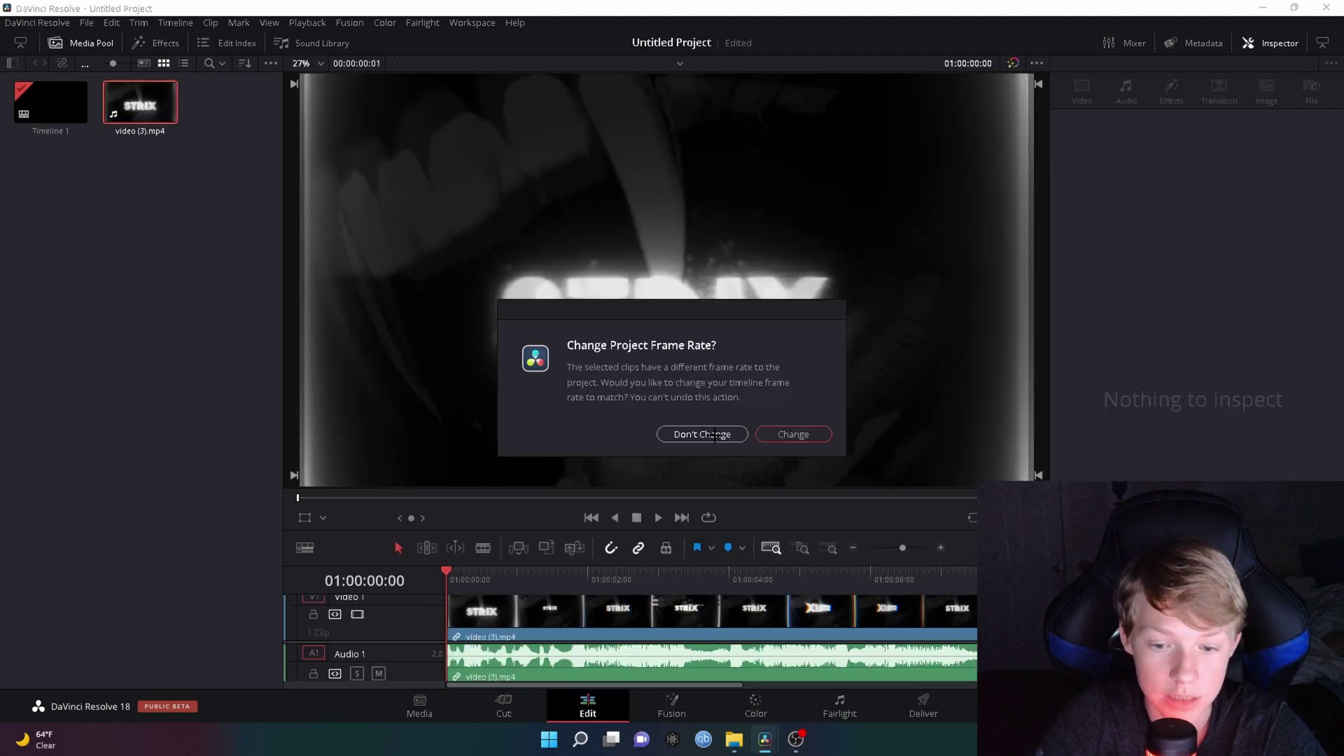
- Decline the frame-rate change and play the STRIX intro clip from the timeline
{"action": "left_click", "coordinate": [707, 434]}
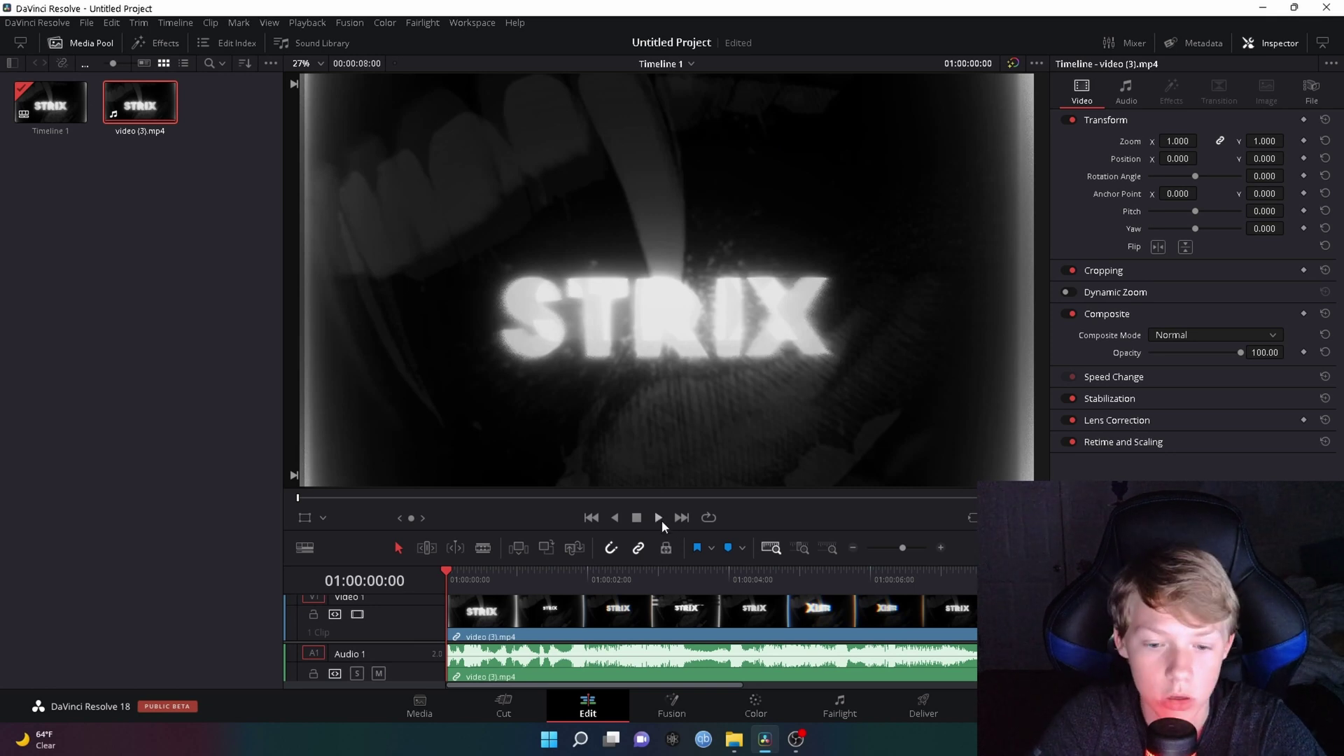
{"action": "left_click", "coordinate": [662, 519]}
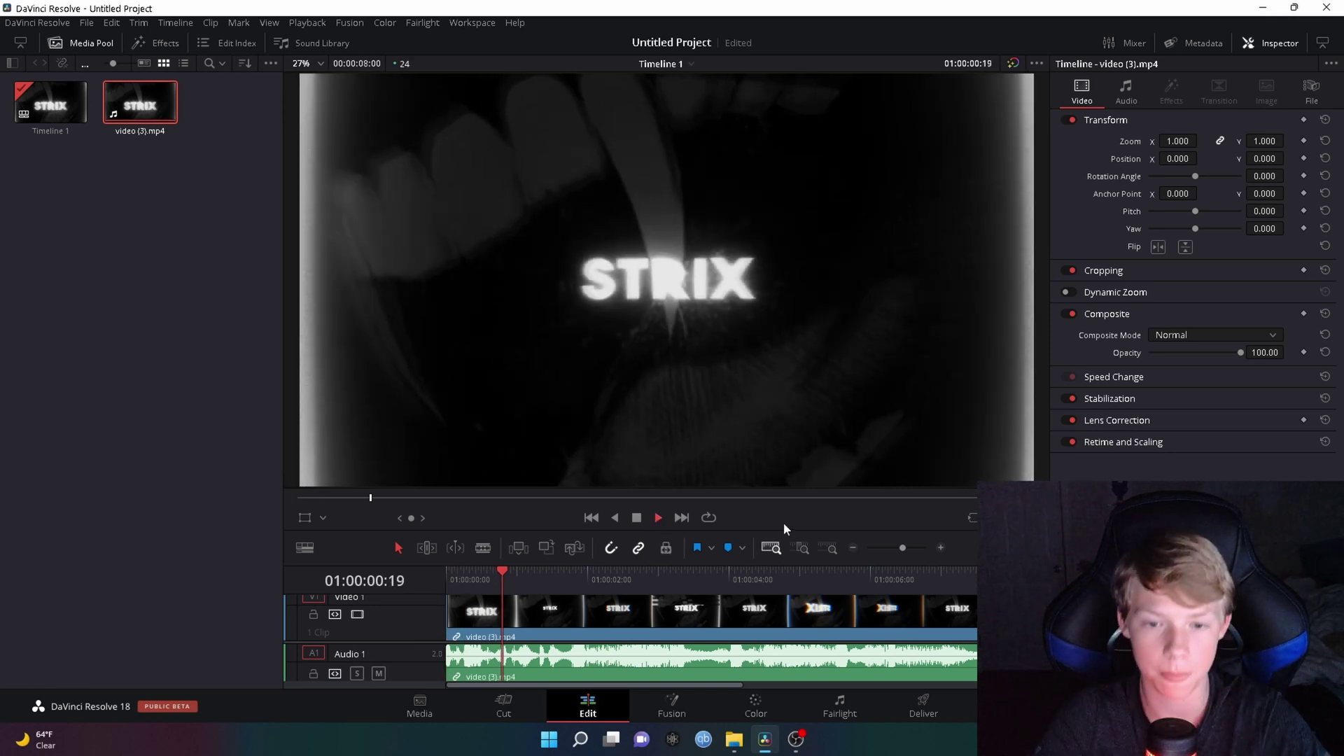